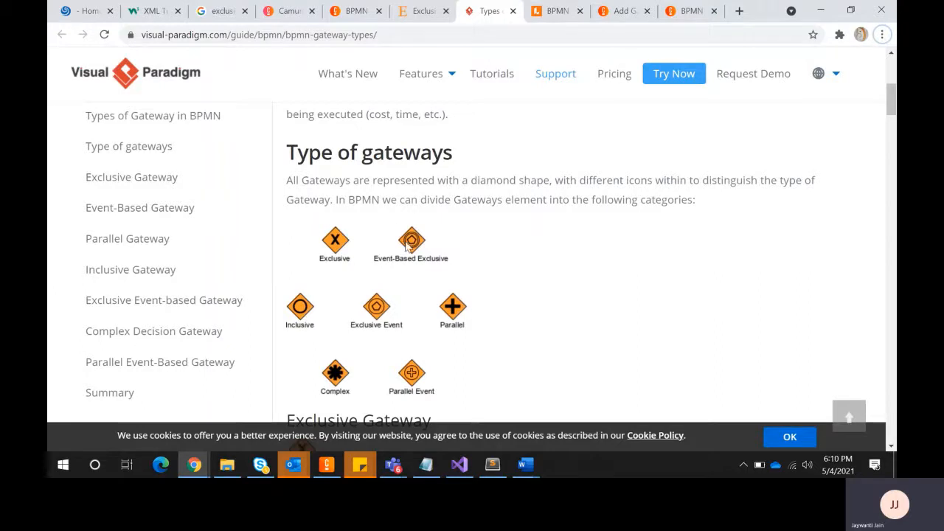
# Read the overview of BPMN gateway types and the Exclusive Gateway description in the Visual Paradigm guide.
pyautogui.scroll(-1, 407, 247)
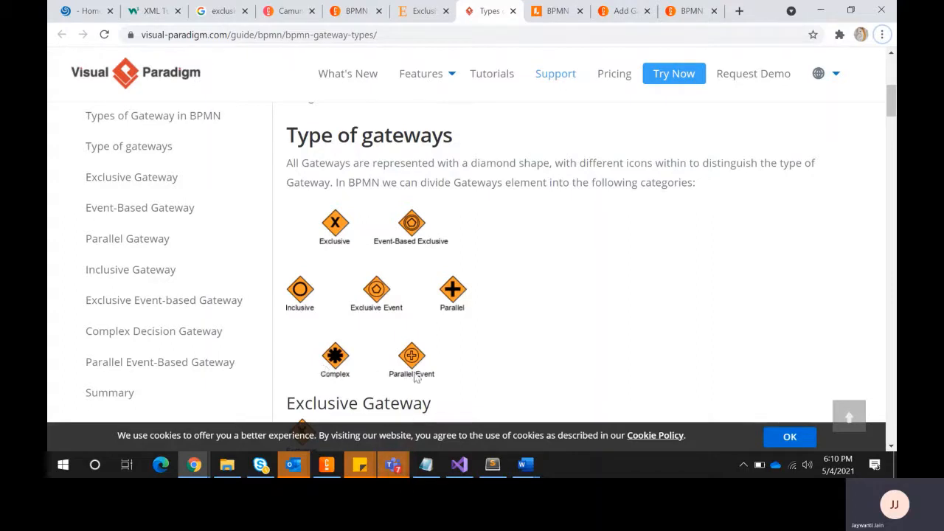
pyautogui.scroll(-1, 416, 377)
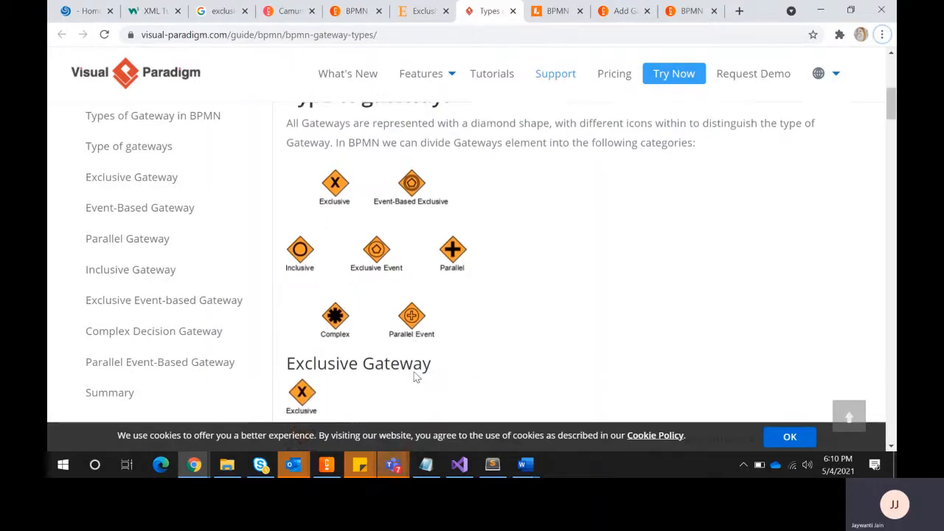
pyautogui.scroll(-4, 415, 377)
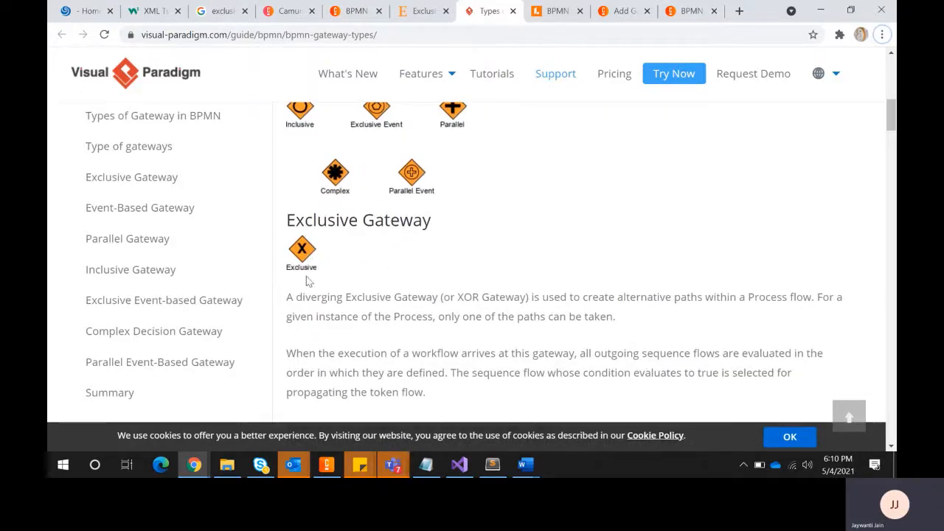
pyautogui.scroll(-2, 307, 267)
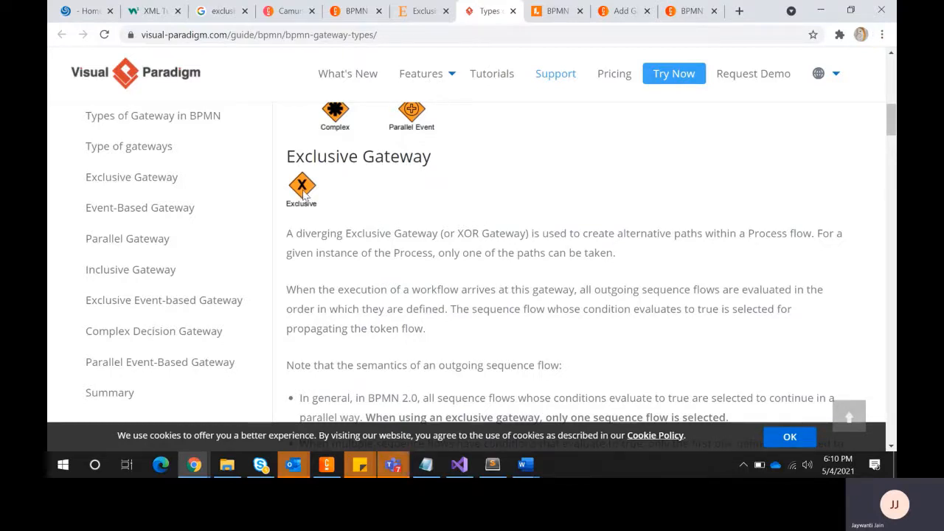
# Switch to Camunda Modeler and create a new BPMN diagram.
pyautogui.click(326, 465)
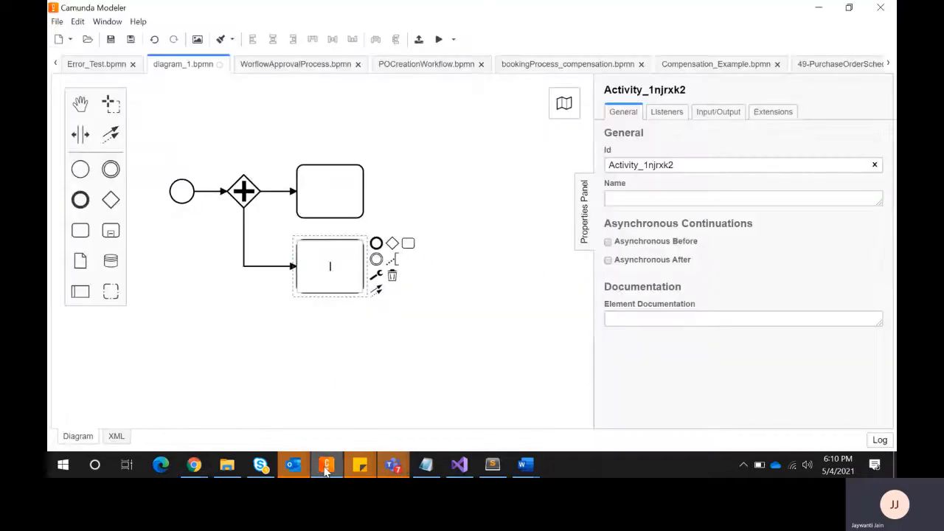
pyautogui.click(57, 21)
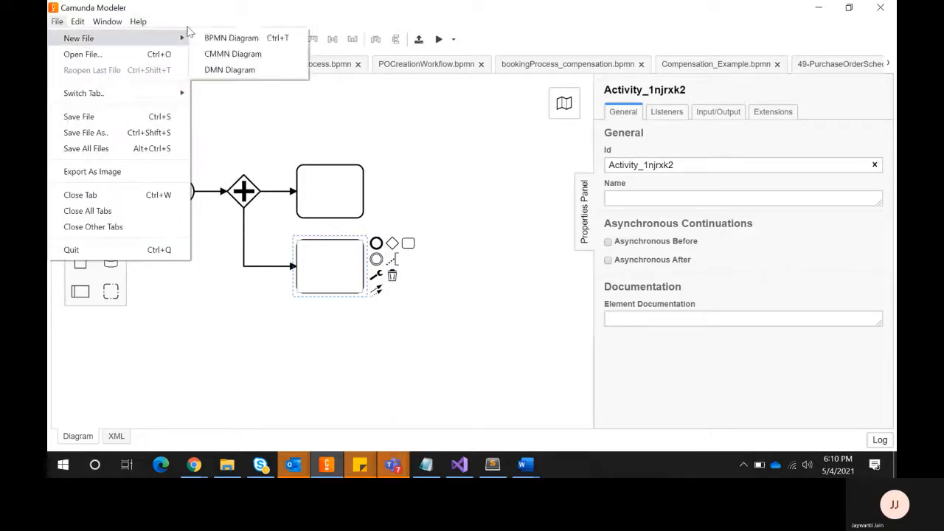
pyautogui.click(211, 38)
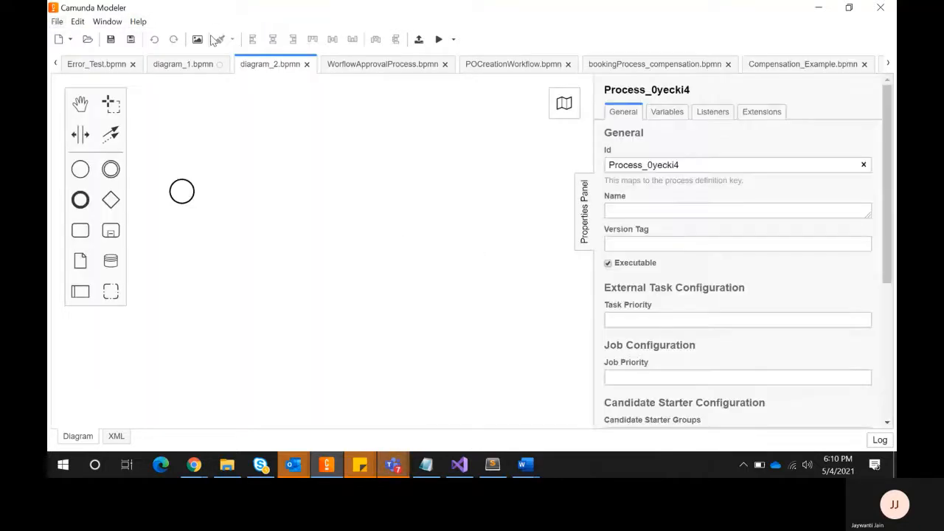
# Append an exclusive gateway to the start event and branch it into three unnamed tasks.
pyautogui.click(183, 201)
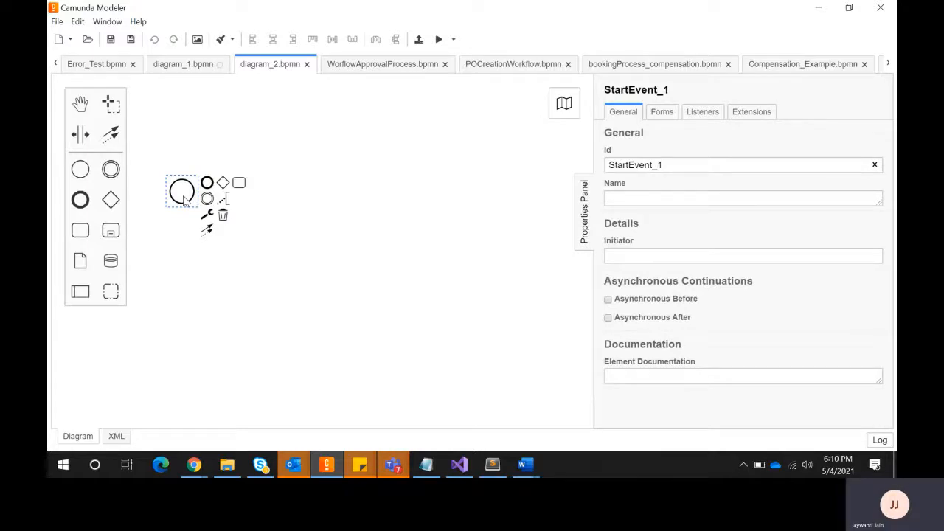
pyautogui.click(222, 182)
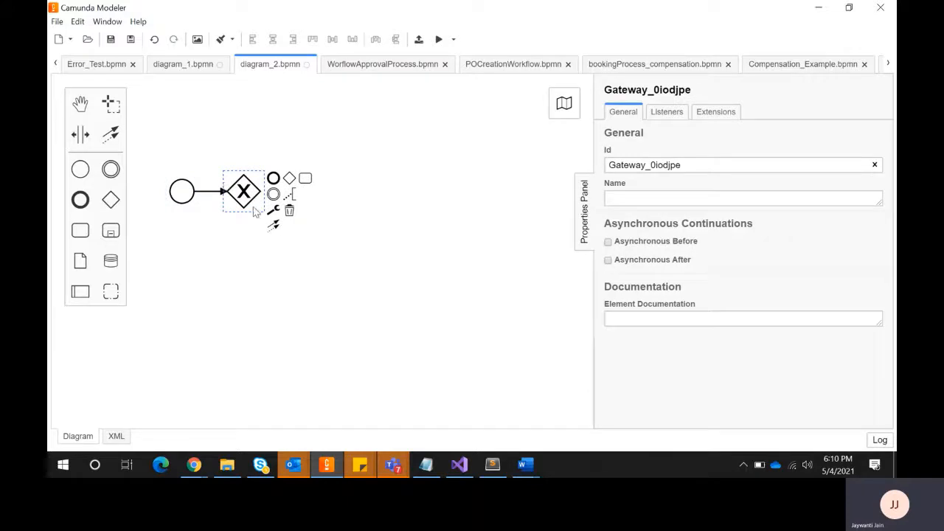
pyautogui.click(305, 180)
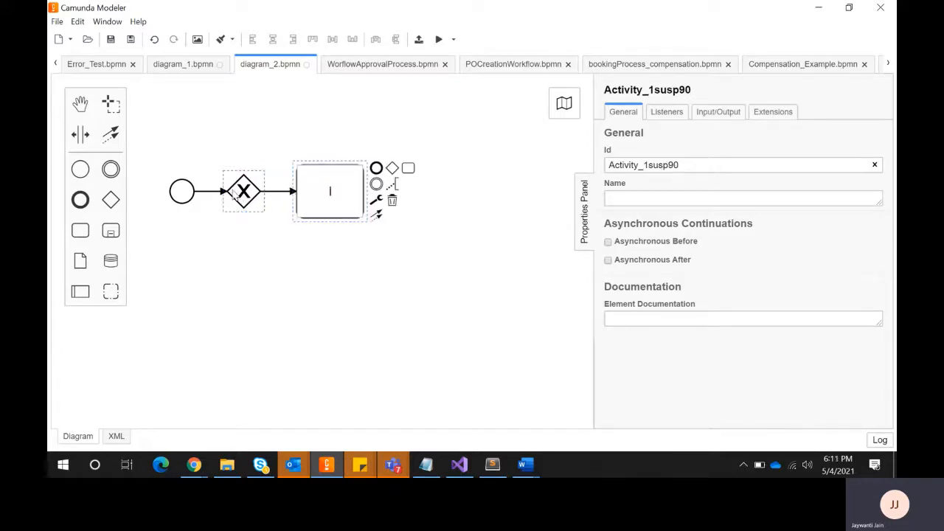
pyautogui.click(235, 193)
pyautogui.click(304, 178)
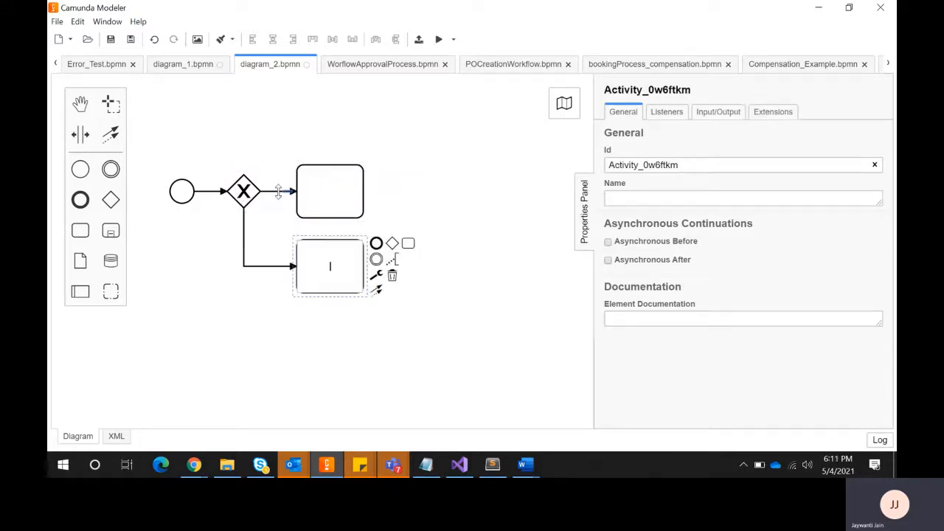
pyautogui.click(247, 194)
pyautogui.click(305, 180)
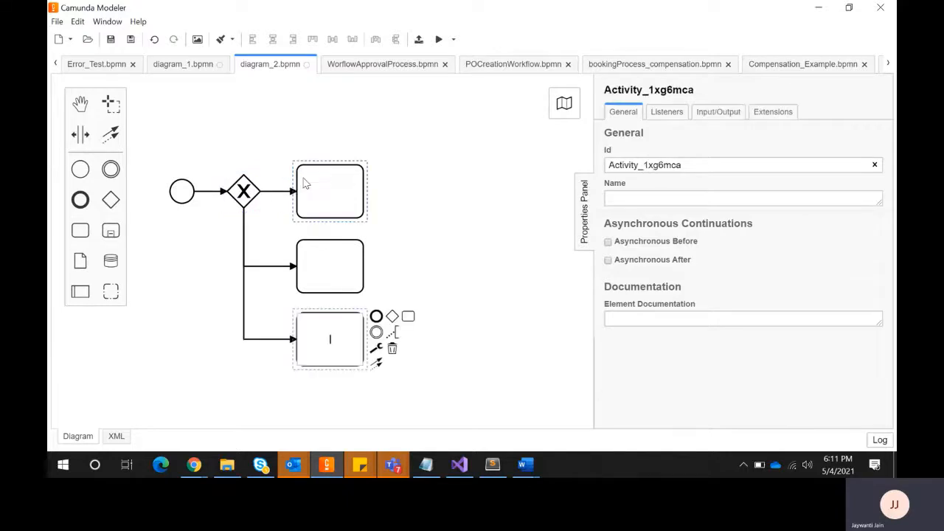
# Append an end event to each of the three tasks.
pyautogui.click(326, 184)
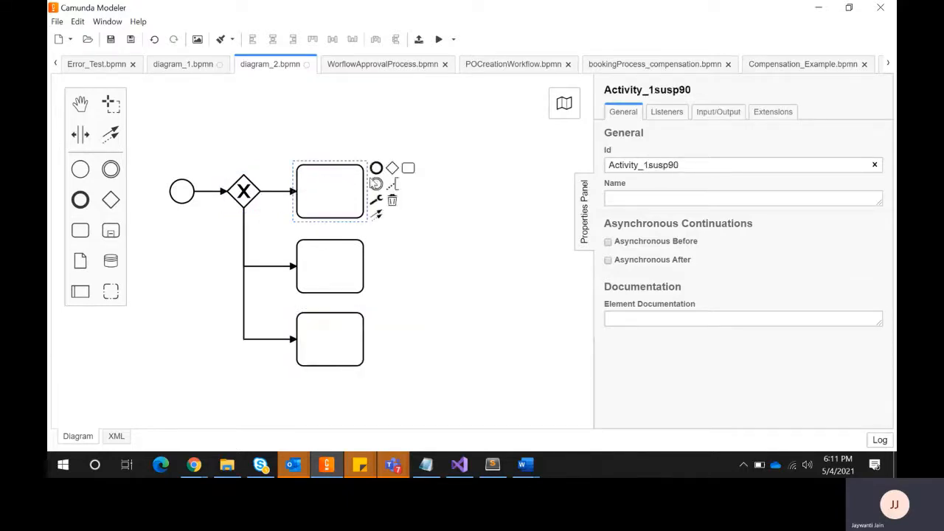
pyautogui.click(376, 168)
pyautogui.click(354, 268)
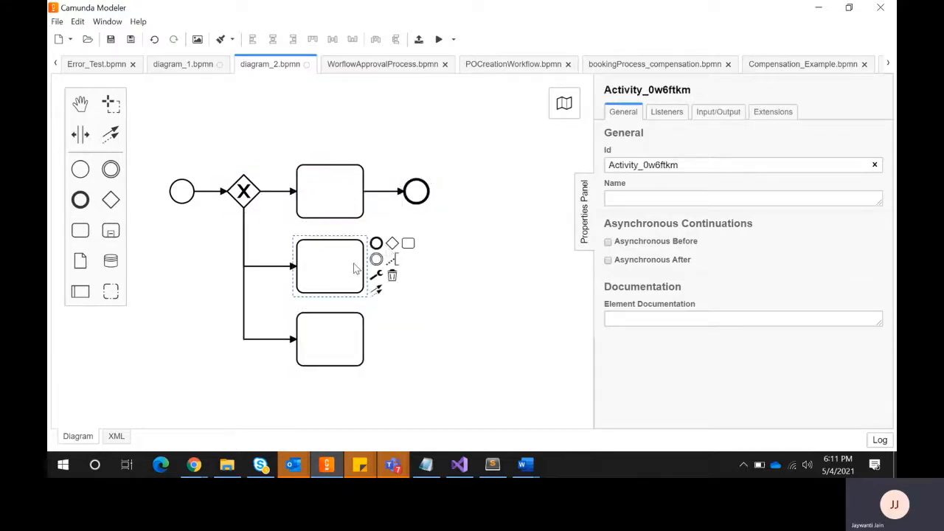
pyautogui.click(376, 243)
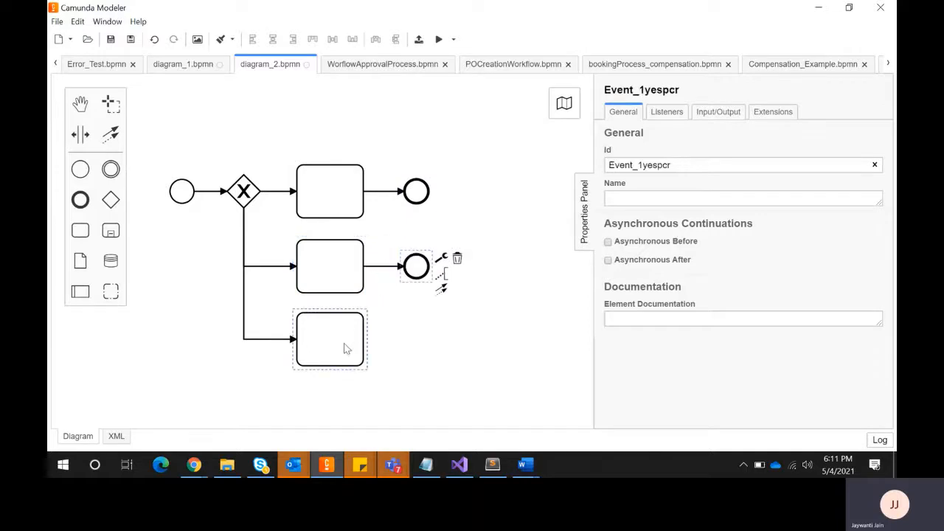
pyautogui.click(346, 349)
pyautogui.click(376, 317)
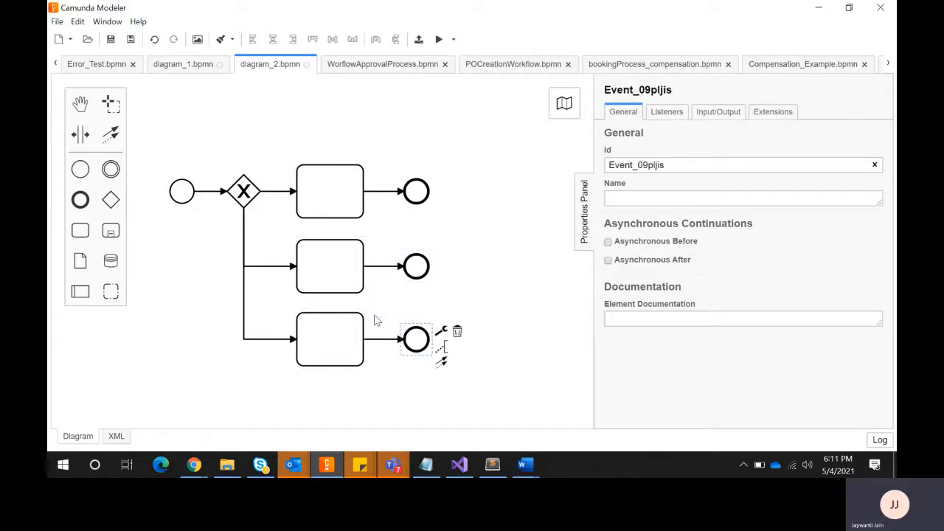
# Inspect the exclusive gateway and its three outgoing sequence flows.
pyautogui.click(252, 194)
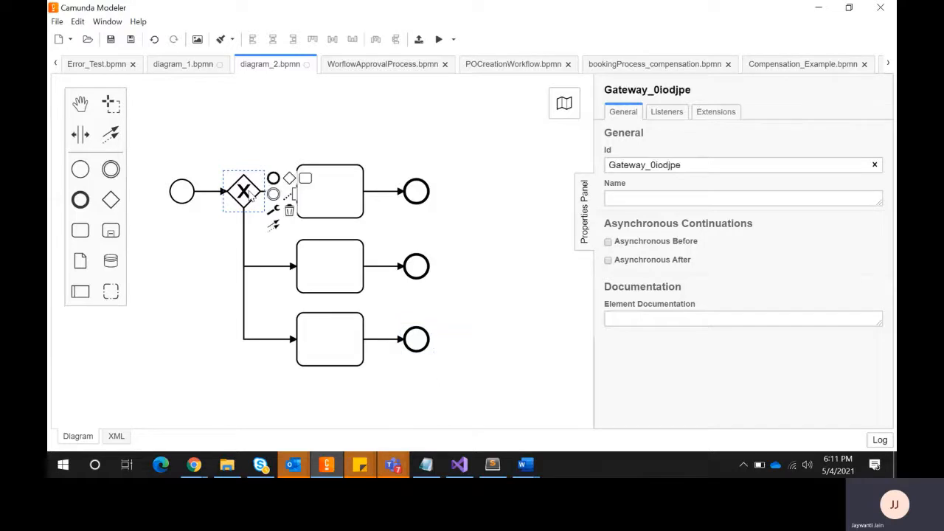
pyautogui.click(273, 269)
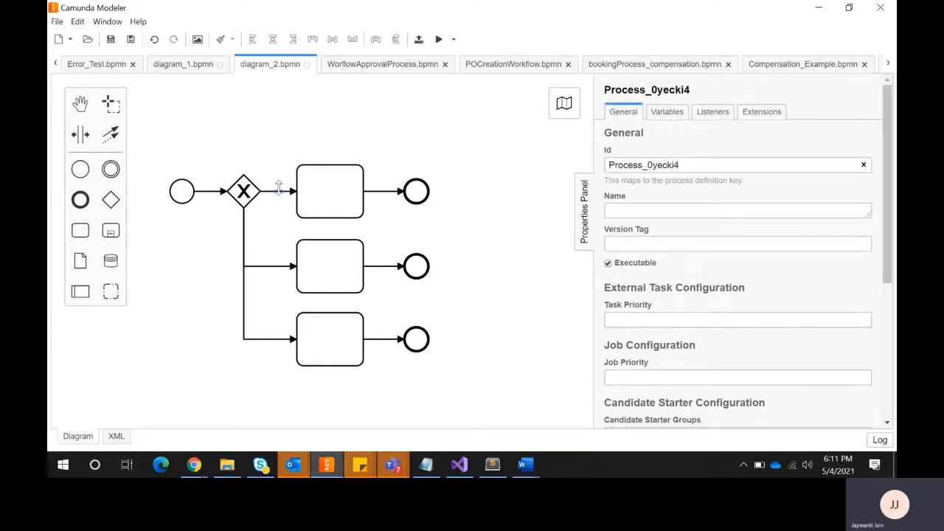
pyautogui.click(279, 189)
pyautogui.click(278, 266)
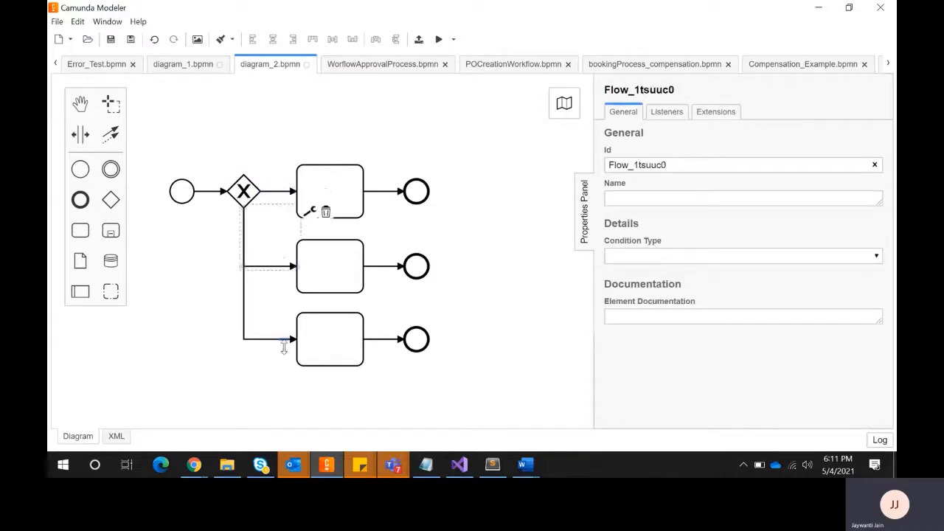
pyautogui.click(278, 337)
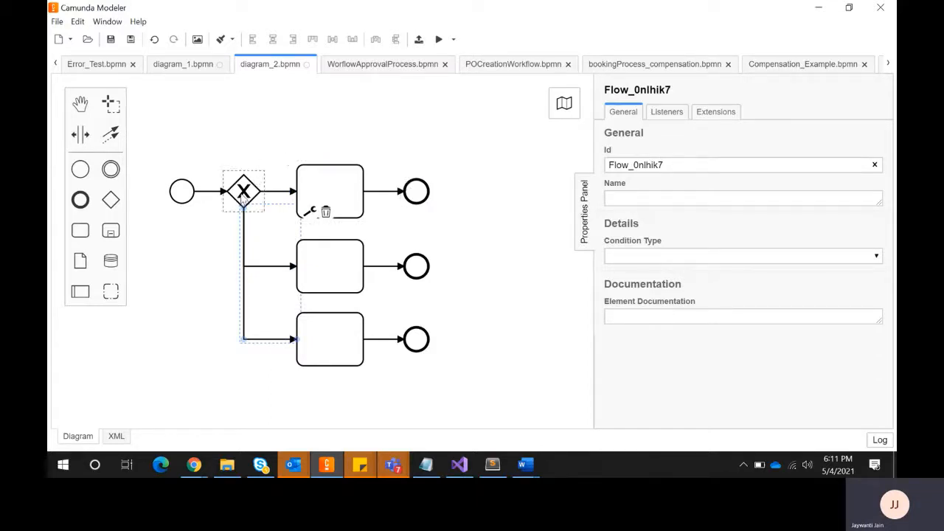
pyautogui.click(243, 198)
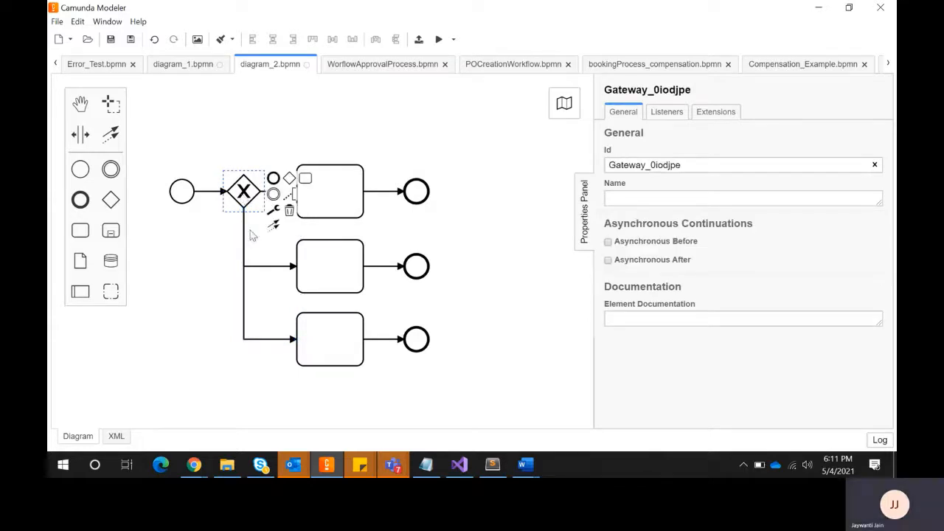
pyautogui.click(292, 144)
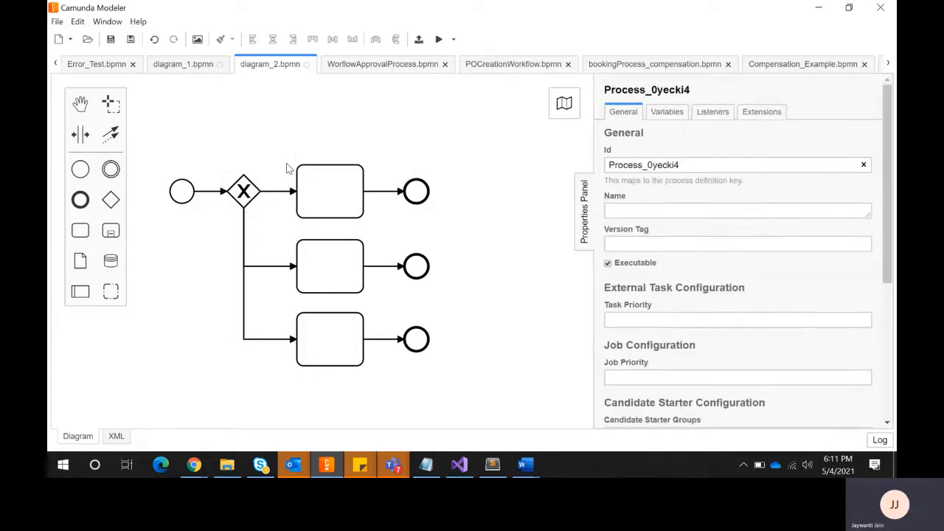
# Give the sequence flow from the gateway to the uppermost task an Expression condition of ${approved==true}.
pyautogui.click(278, 191)
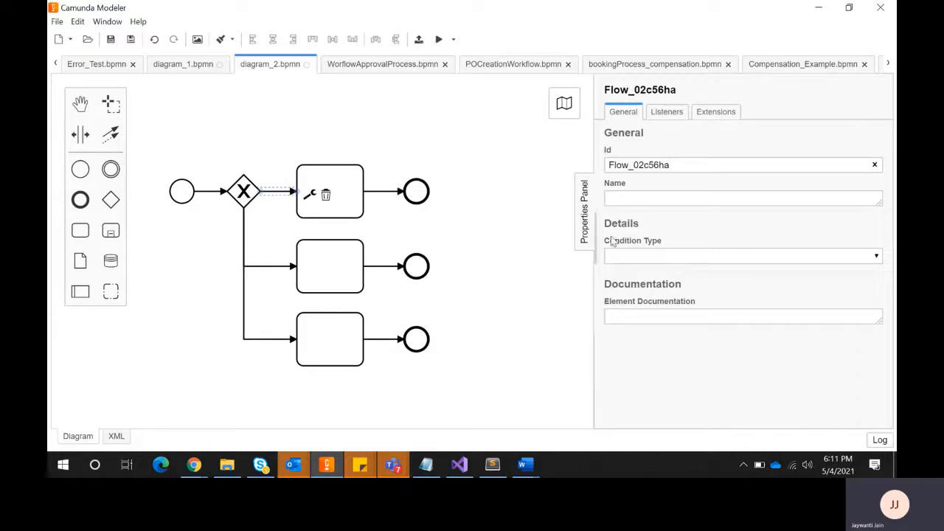
pyautogui.click(624, 255)
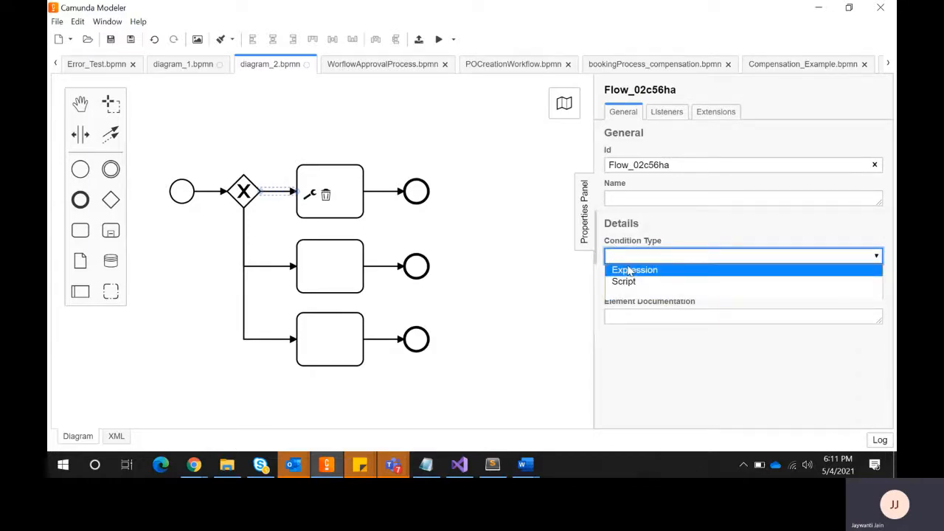
pyautogui.click(628, 270)
pyautogui.click(627, 288)
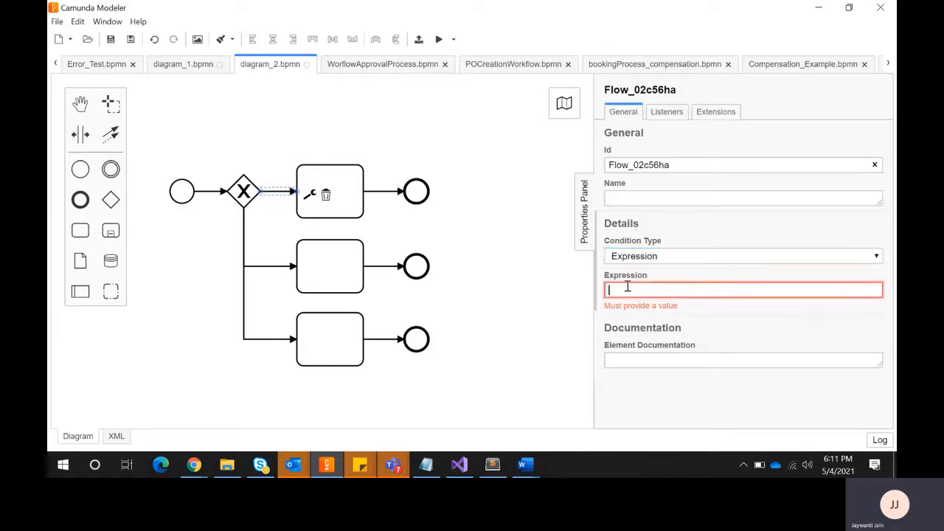
pyautogui.write('${approved==tru')
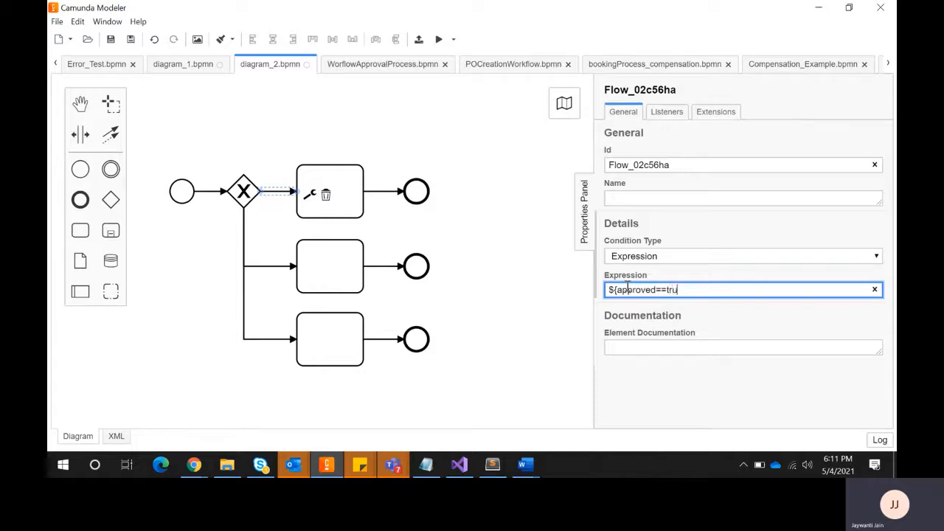
pyautogui.write('e')
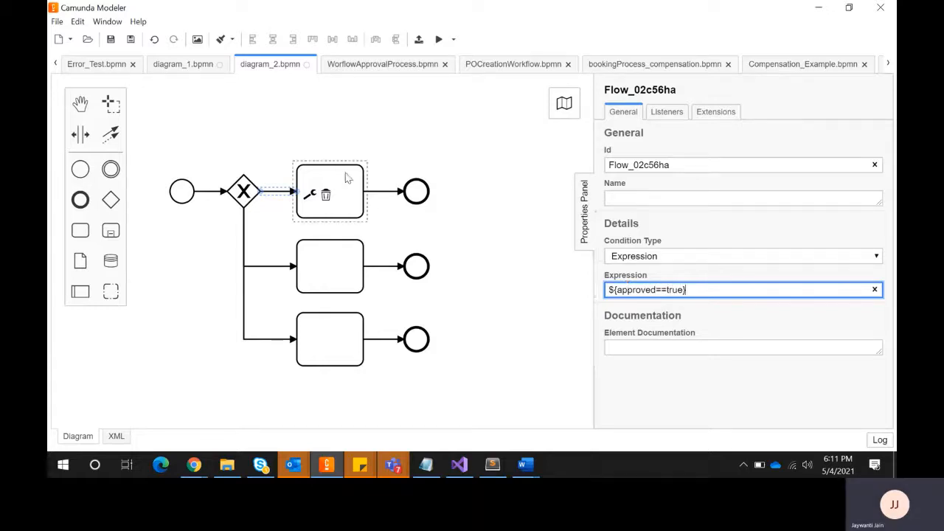
# Give the sequence flow from the gateway to the middle task an Expression condition of ${approved==false}.
pyautogui.click(272, 264)
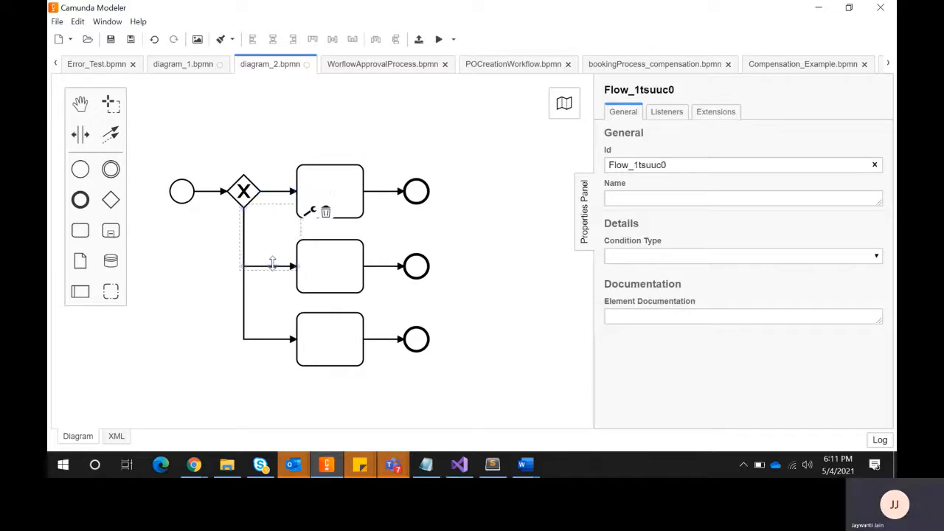
pyautogui.click(629, 260)
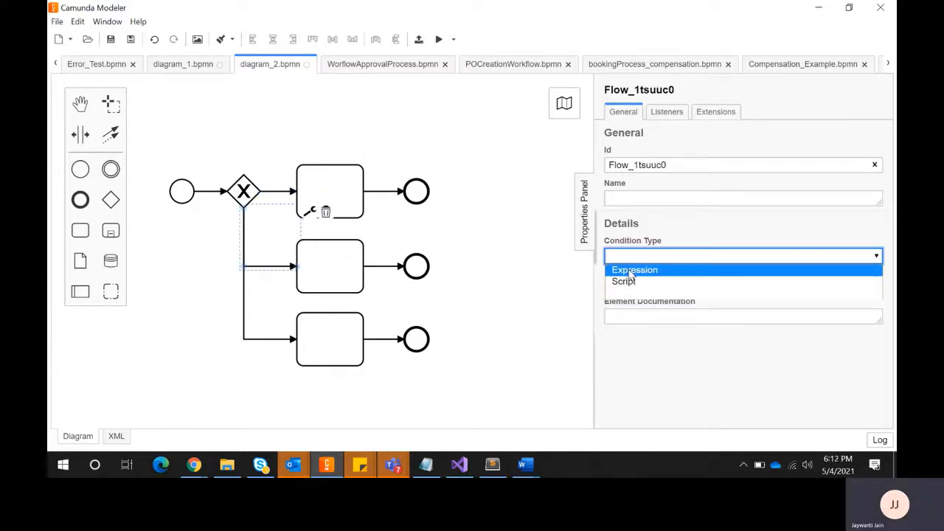
pyautogui.click(630, 271)
pyautogui.click(618, 291)
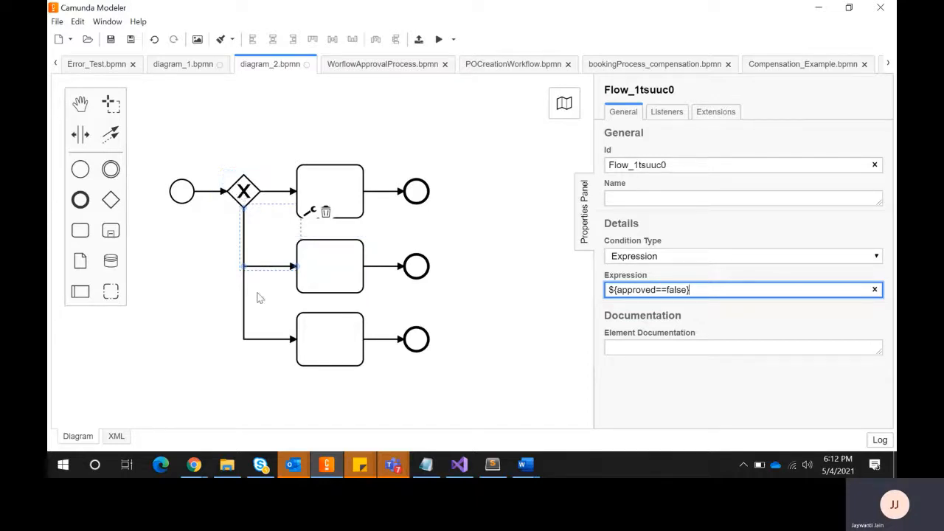
# Make the sequence flow from the gateway to the lowest task the Default Flow.
pyautogui.click(266, 338)
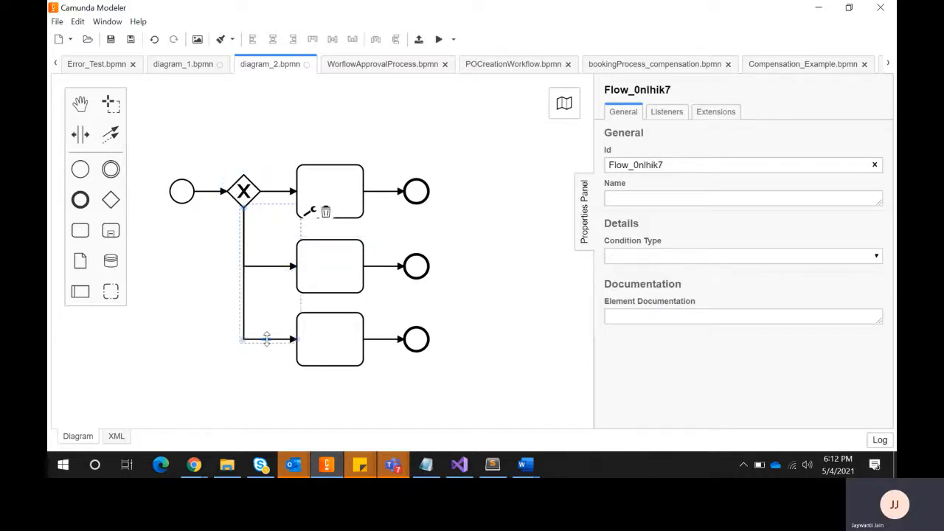
pyautogui.click(267, 339)
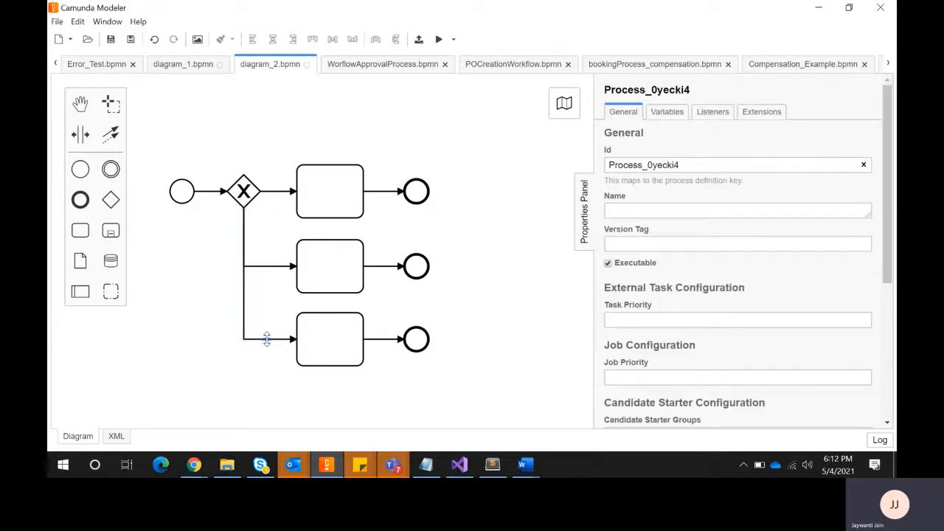
pyautogui.click(267, 339)
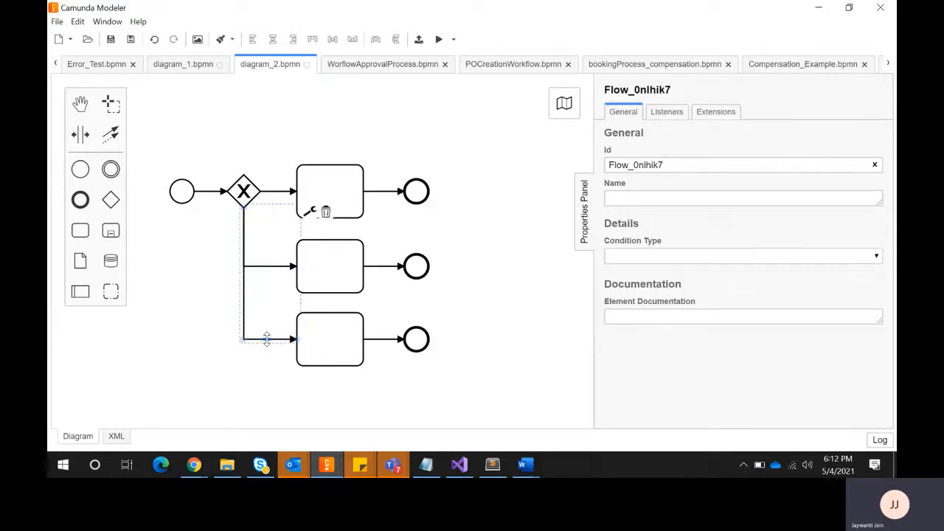
pyautogui.click(310, 213)
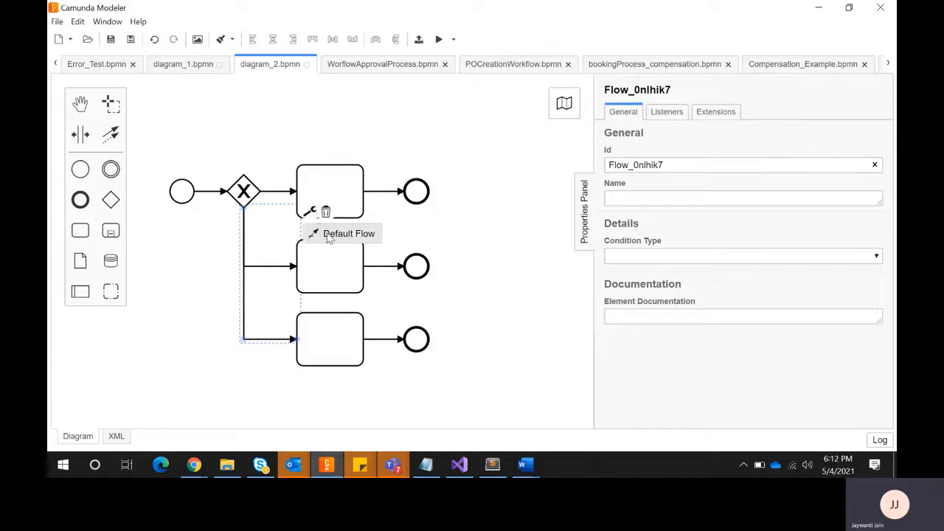
pyautogui.click(319, 231)
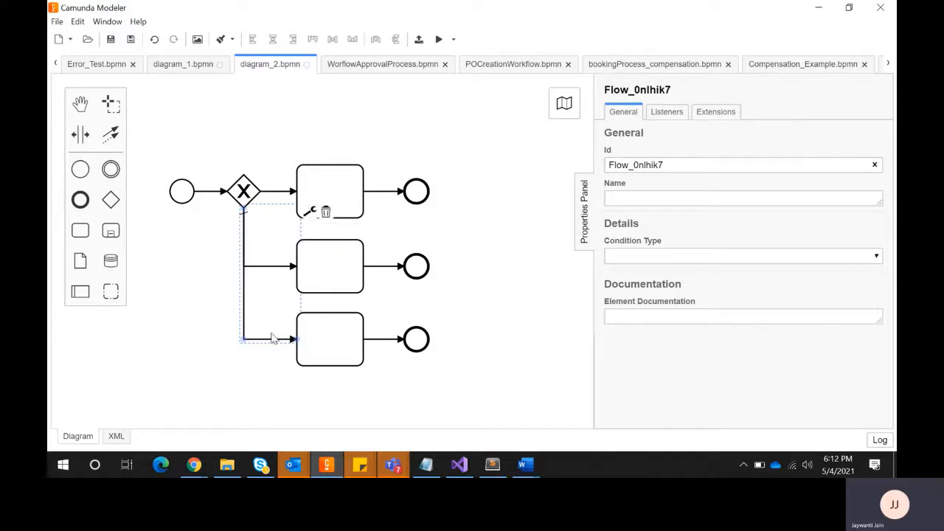
# Inspect the lowest task, its end event and the exclusive gateway in the diagram.
pyautogui.click(323, 352)
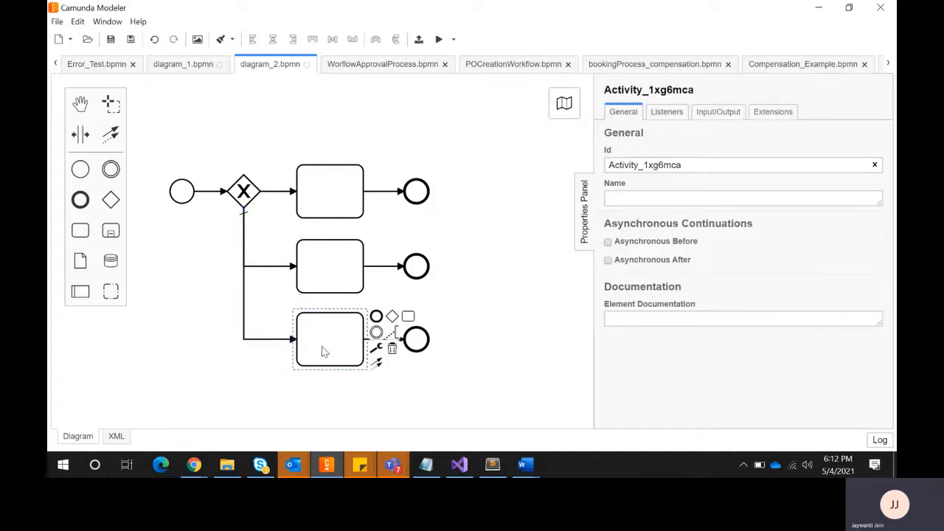
pyautogui.click(416, 339)
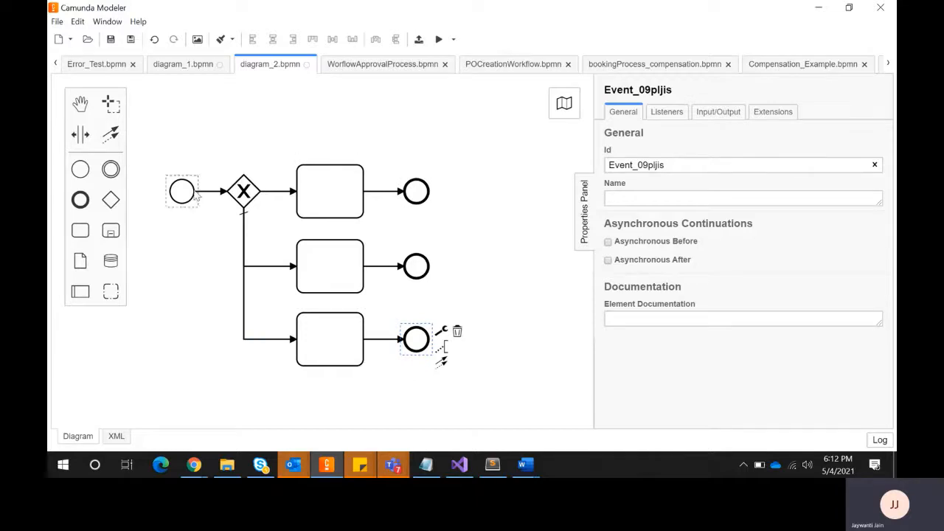
pyautogui.click(243, 190)
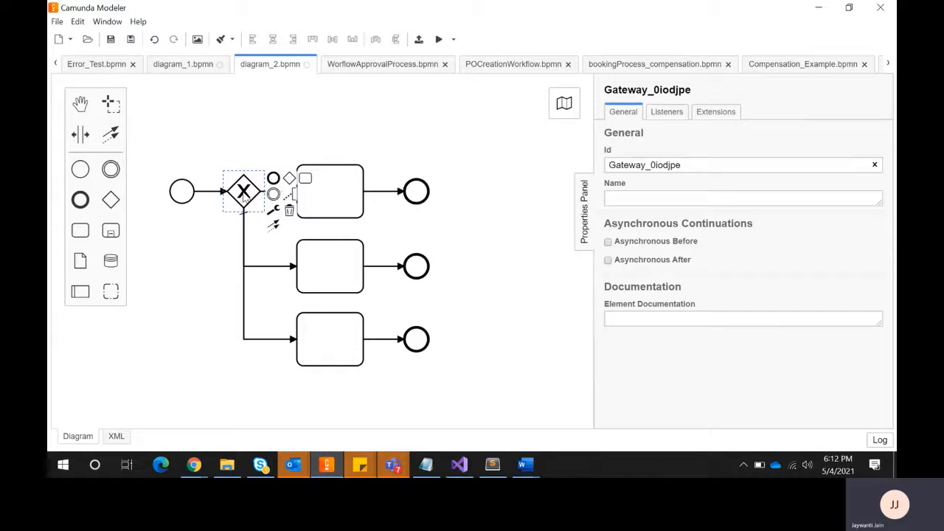
# Switch to the Visual Paradigm page on BPMN gateway types in Chrome, review it down to the Parallel Gateway section, and return to Camunda Modeler.
pyautogui.hotkey('alt', 'Tab')
pyautogui.scroll(-2, 428, 288)
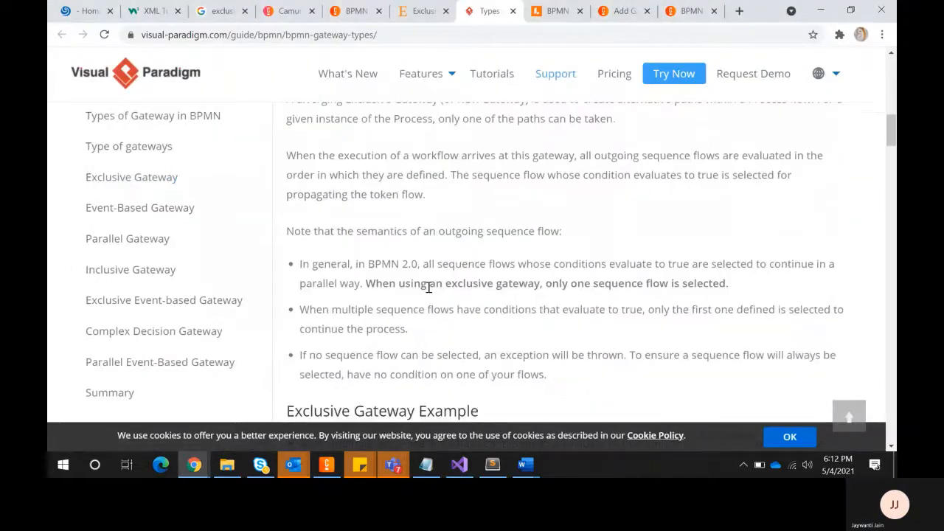
pyautogui.scroll(-8, 428, 287)
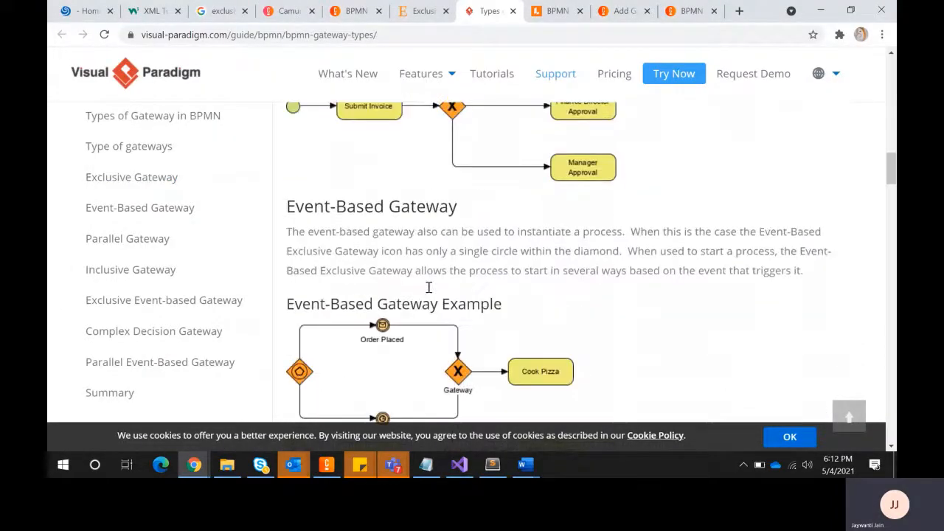
pyautogui.scroll(-5, 427, 287)
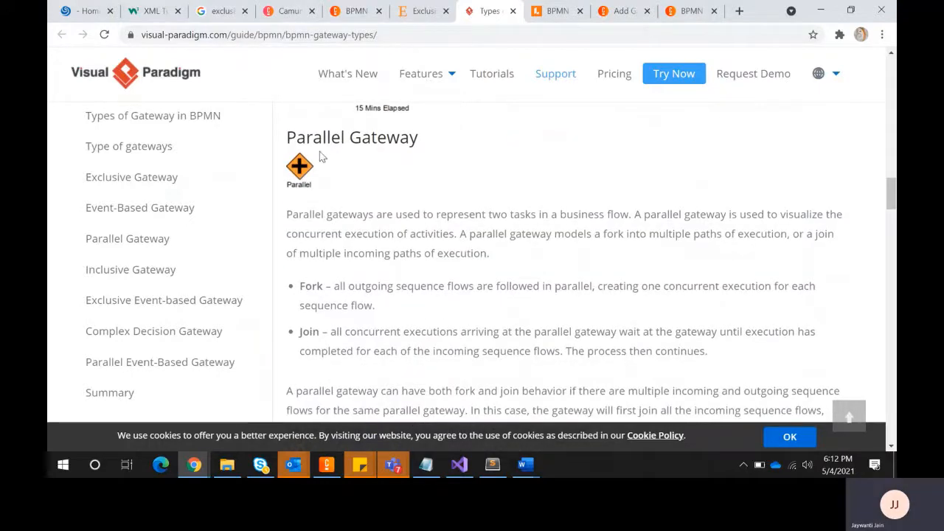
pyautogui.hotkey('alt', 'Tab')
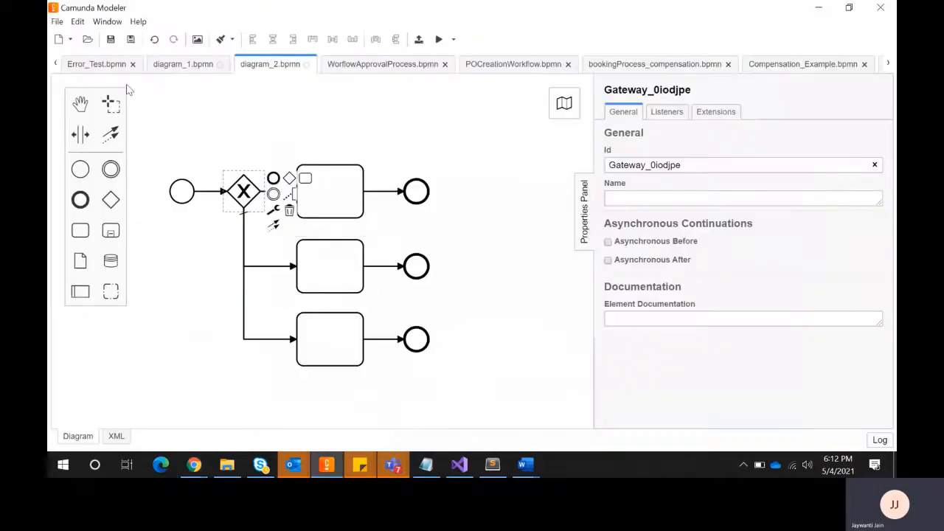
# Create a new BPMN diagram and append a Parallel Gateway to its start event.
pyautogui.click(57, 22)
pyautogui.moveTo(66, 38)
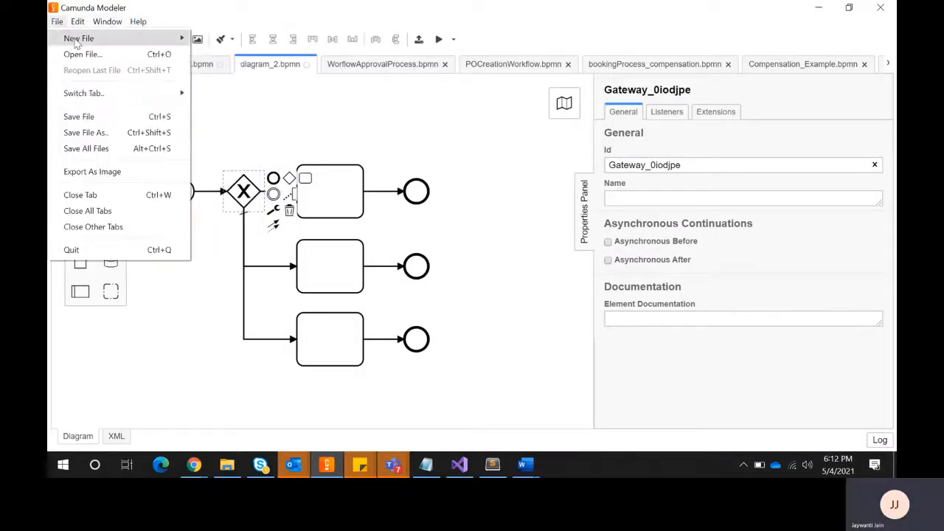
pyautogui.click(211, 37)
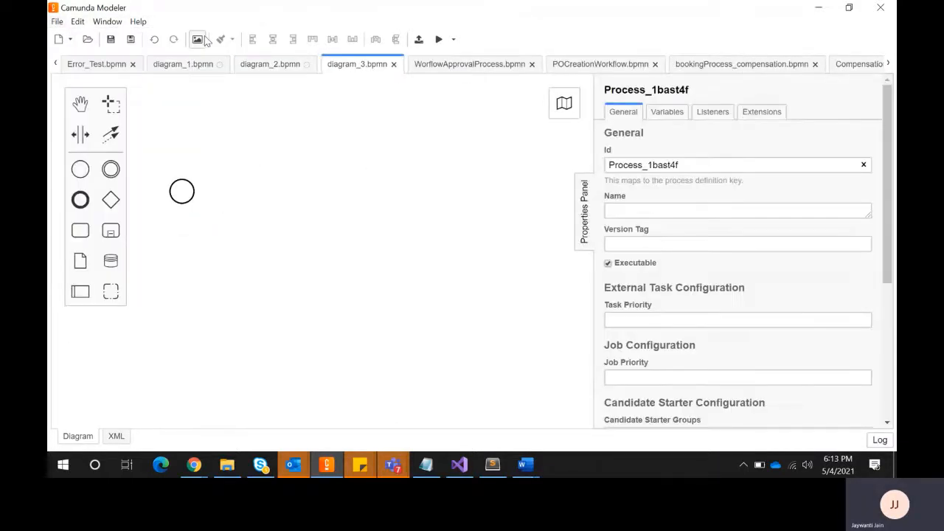
pyautogui.click(187, 192)
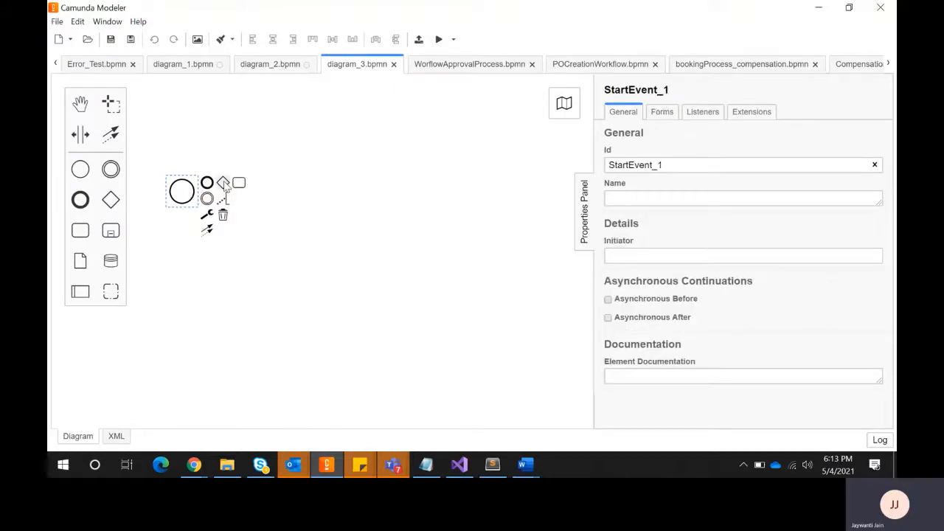
pyautogui.click(224, 183)
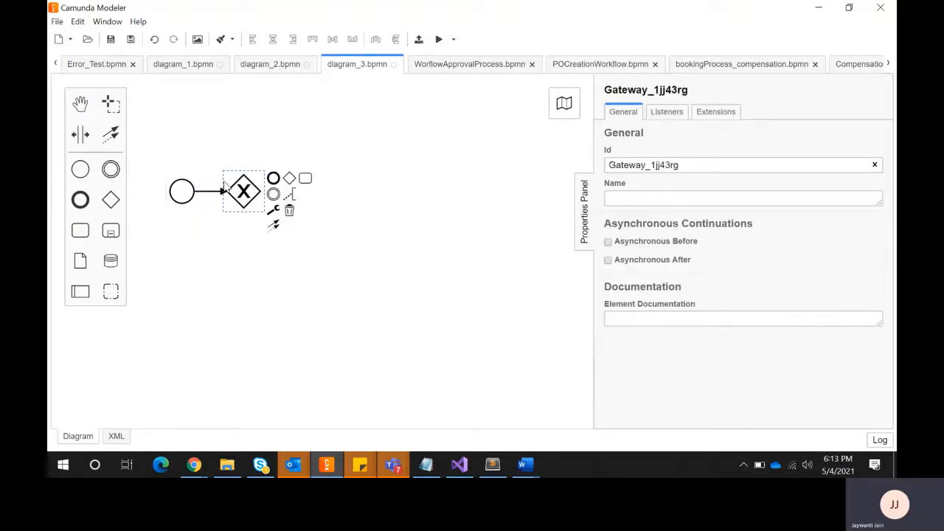
pyautogui.click(273, 211)
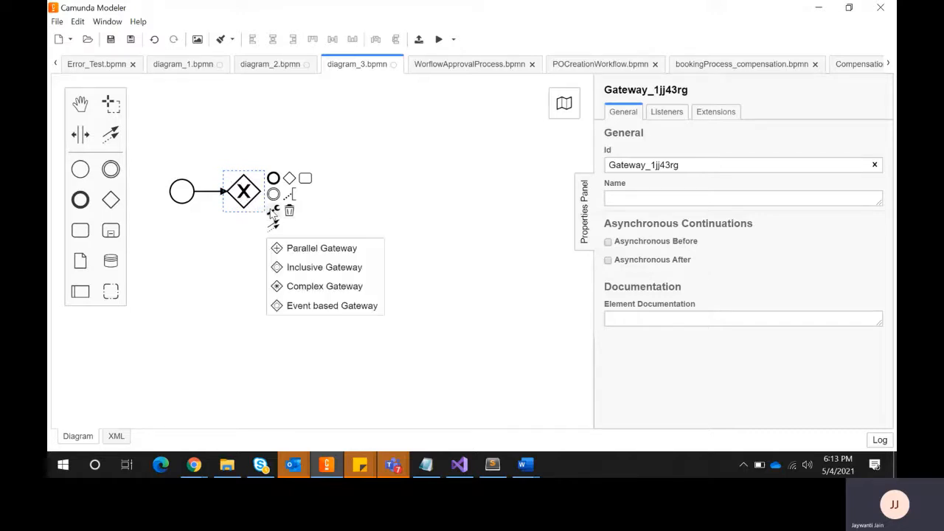
pyautogui.click(290, 249)
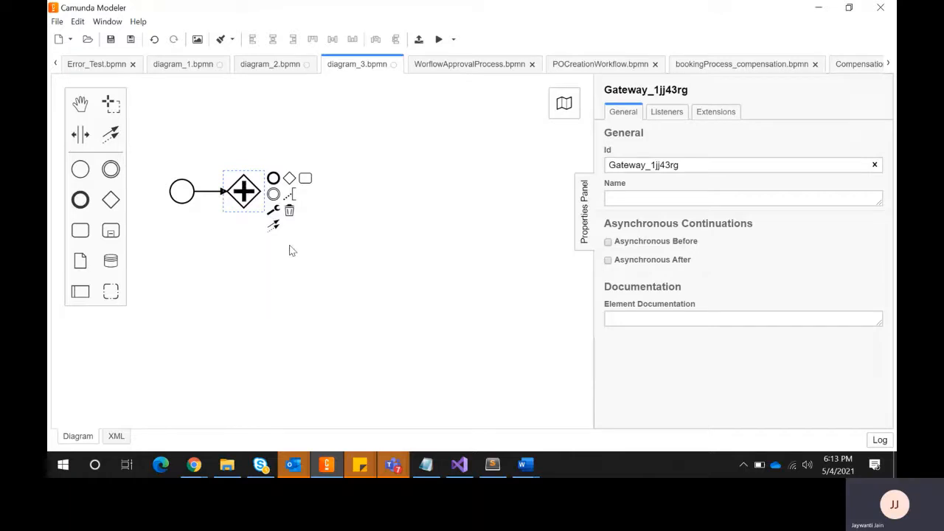
# Append two tasks to the parallel gateway as separate outgoing branches.
pyautogui.click(306, 178)
pyautogui.click(247, 193)
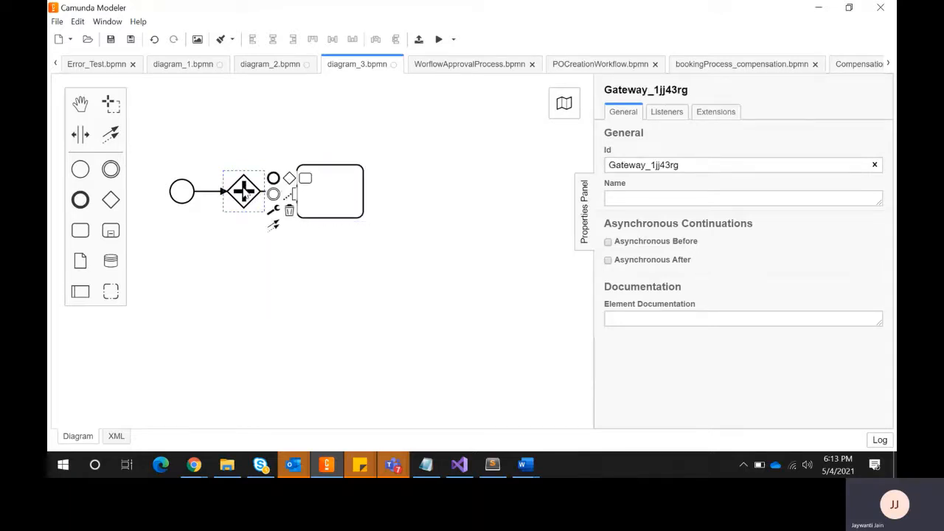
pyautogui.click(305, 179)
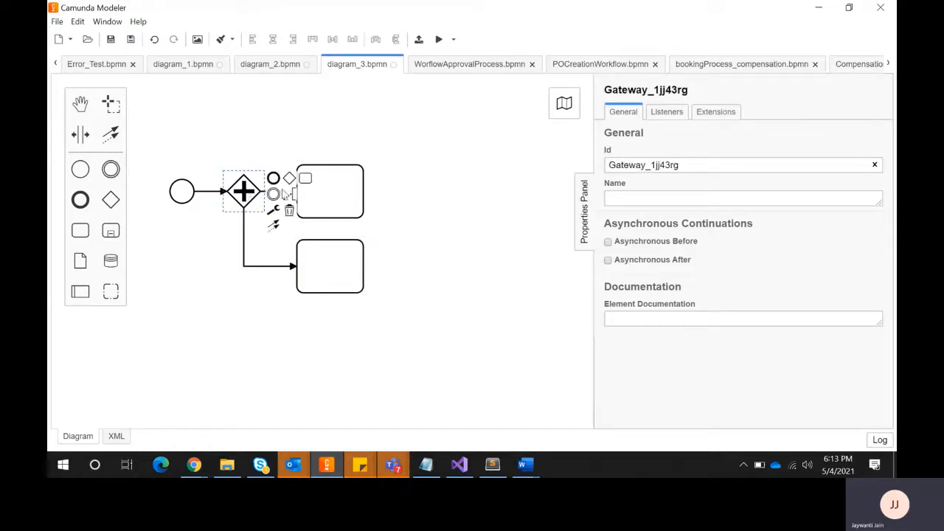
# Append a gateway after the upper task and connect the lower task to that same gateway.
pyautogui.click(344, 197)
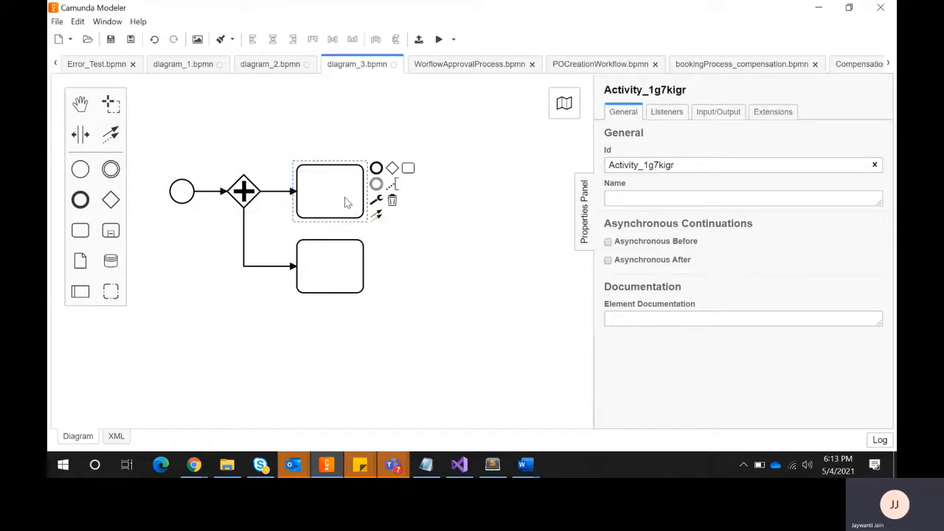
pyautogui.click(391, 168)
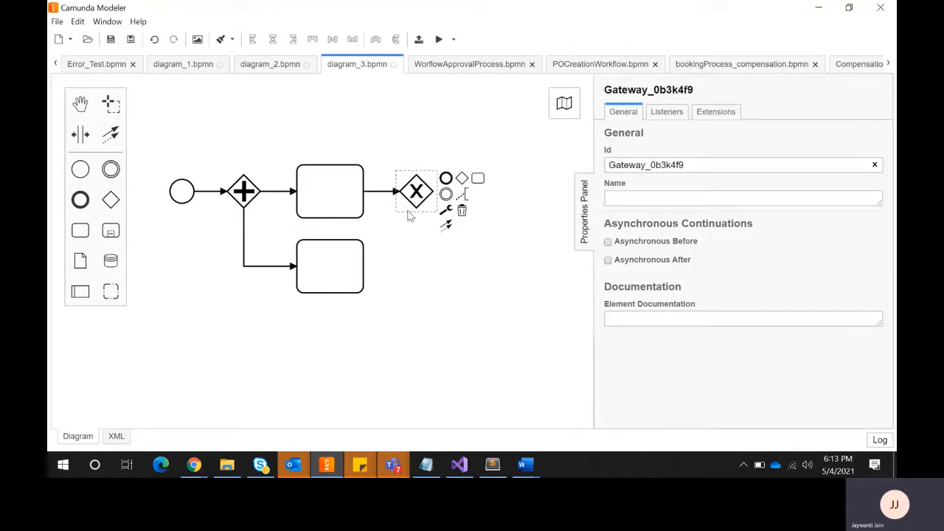
pyautogui.click(351, 279)
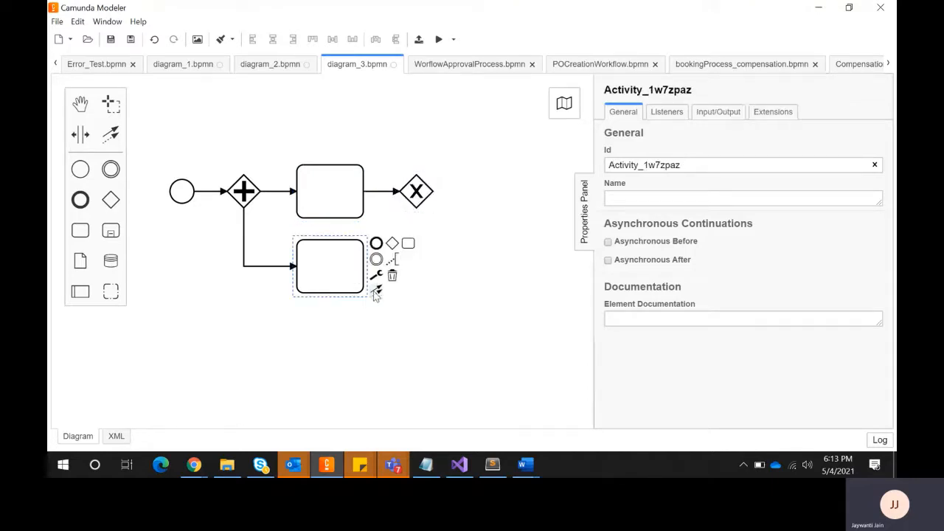
pyautogui.moveTo(377, 289); pyautogui.dragTo(419, 207)
# Append an end event to the joining gateway and change that gateway's type to Parallel Gateway.
pyautogui.click(420, 203)
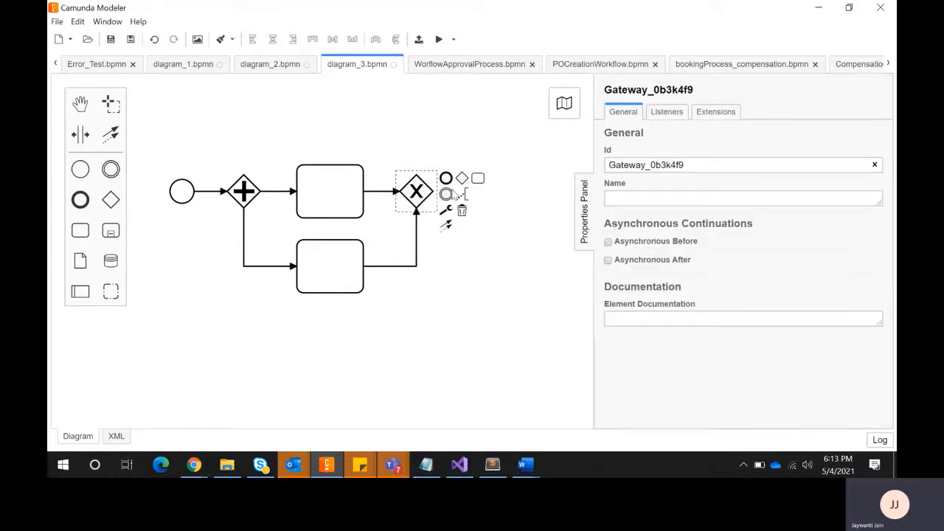
pyautogui.click(446, 179)
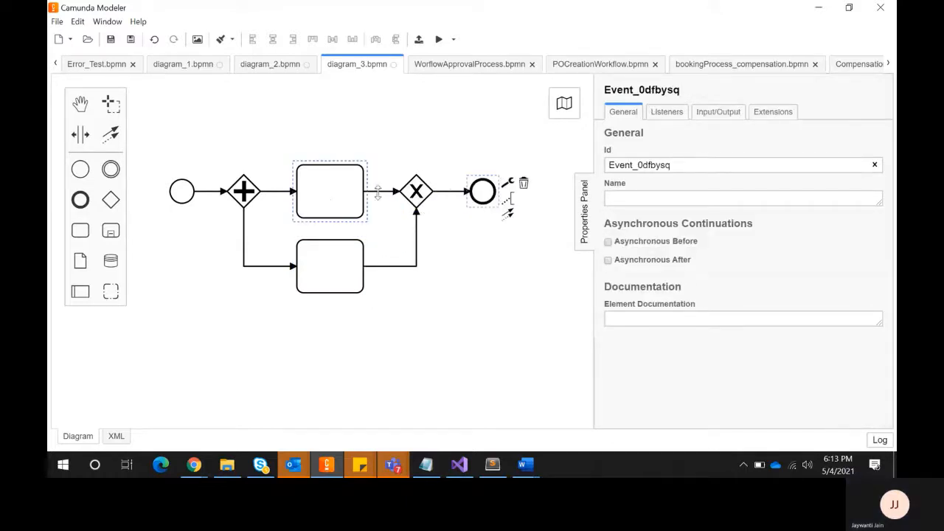
pyautogui.click(422, 202)
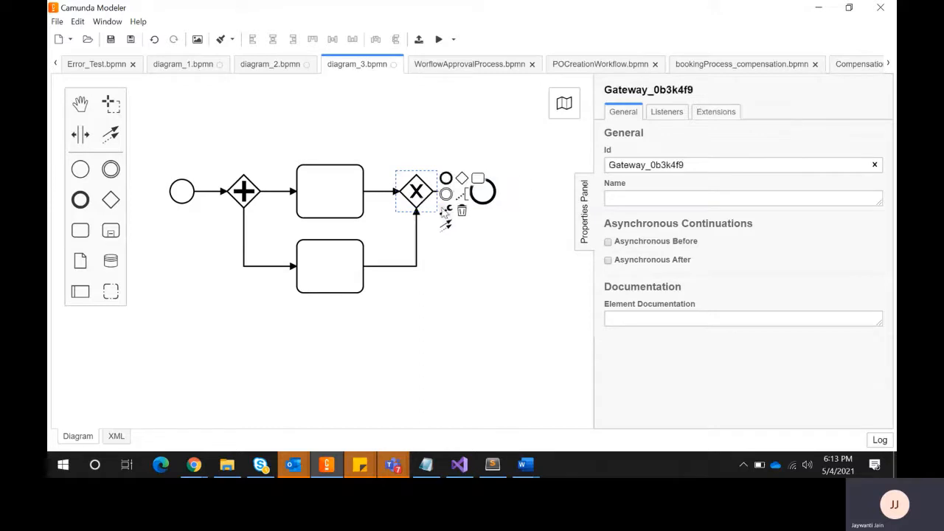
pyautogui.click(445, 211)
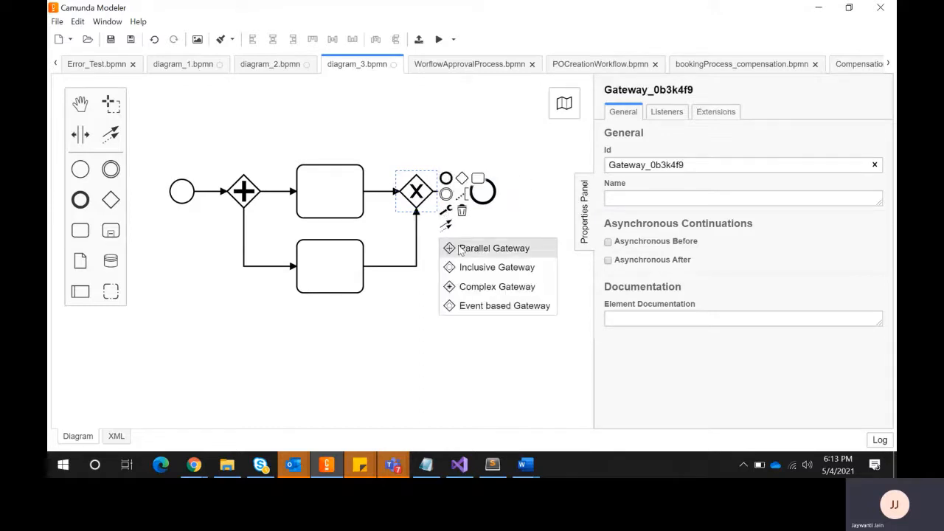
pyautogui.click(460, 251)
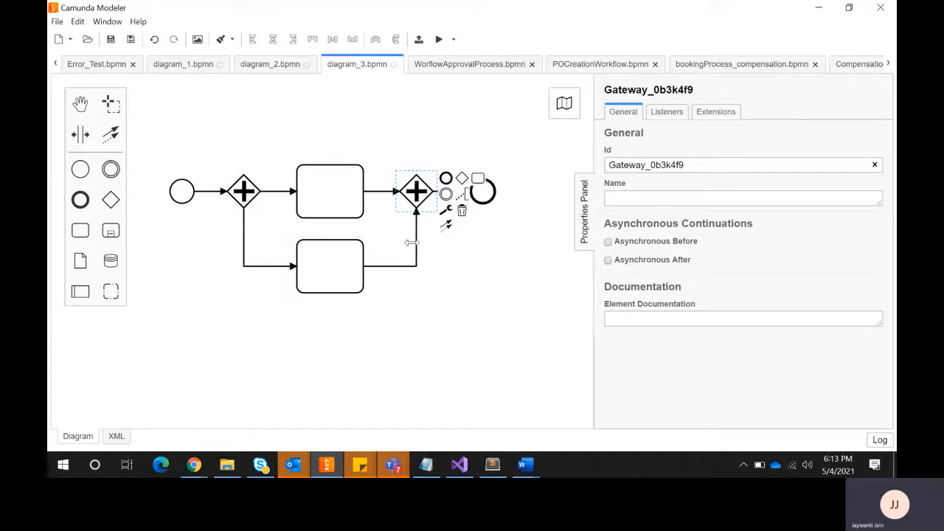
# Inspect the joining parallel gateway and view the alternative gateway types offered for the splitting gateway.
pyautogui.click(414, 198)
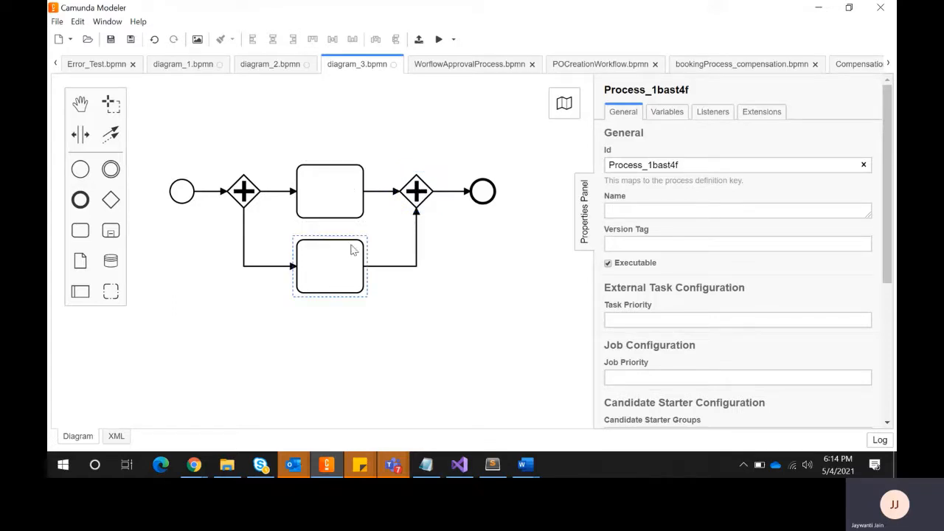
pyautogui.click(423, 194)
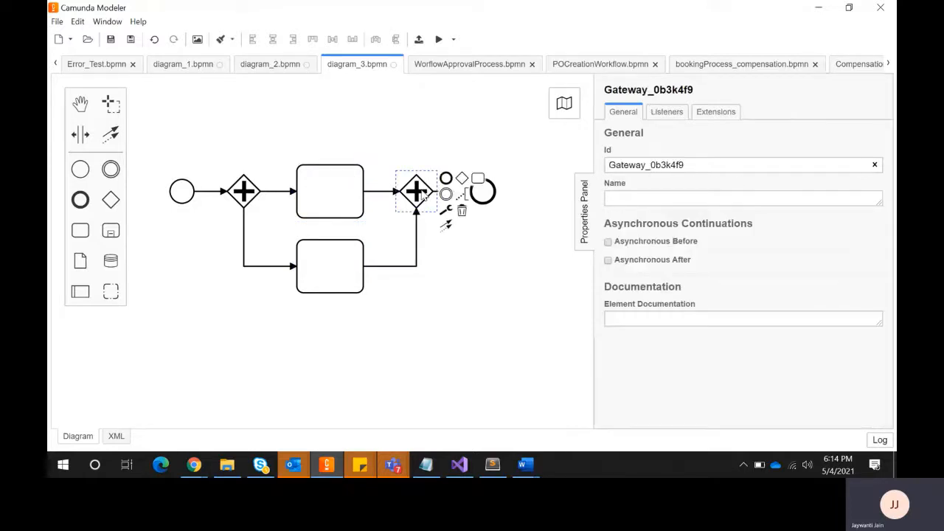
pyautogui.click(242, 193)
pyautogui.click(272, 212)
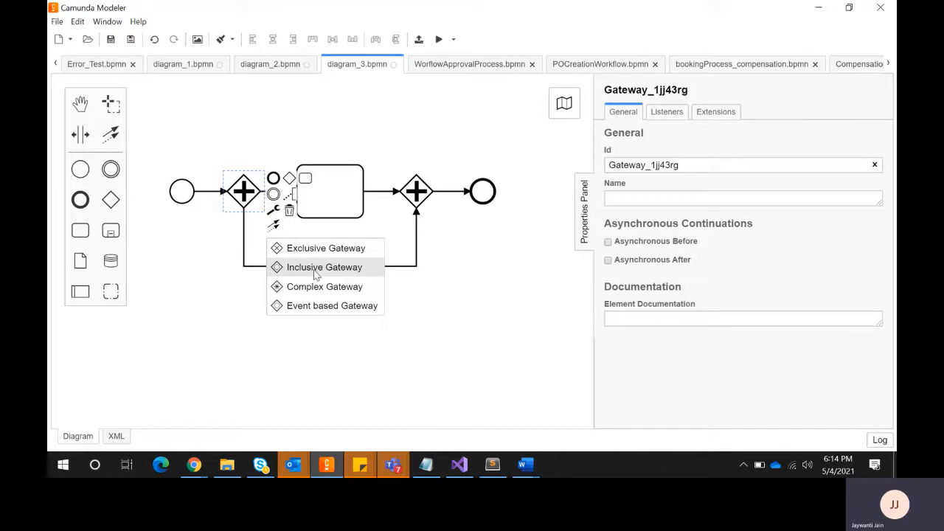
pyautogui.click(227, 293)
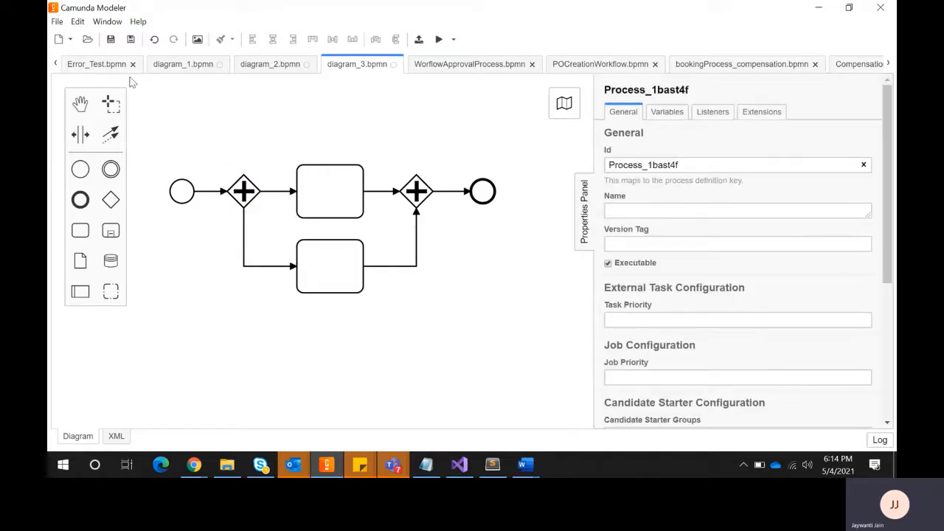
# Create another new BPMN diagram and append an Inclusive Gateway to its start event.
pyautogui.click(57, 22)
pyautogui.moveTo(70, 38)
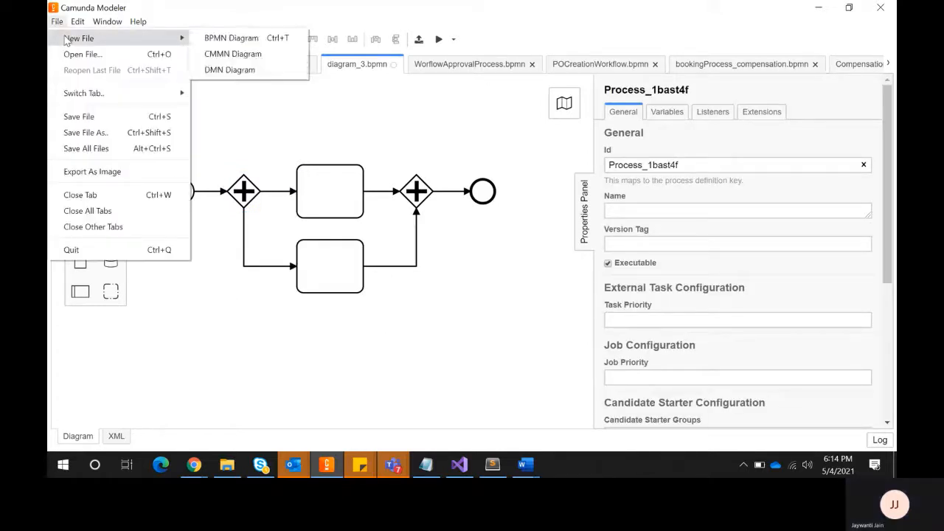
pyautogui.click(211, 41)
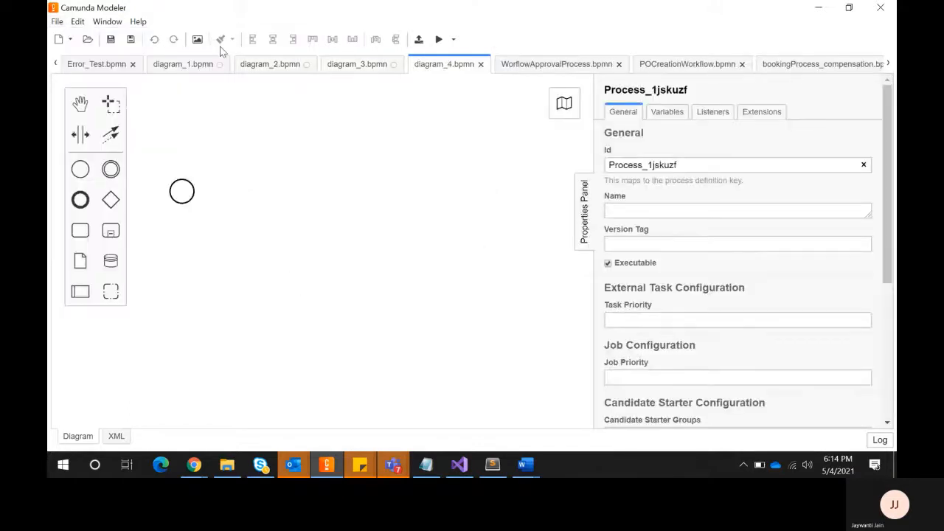
pyautogui.click(181, 193)
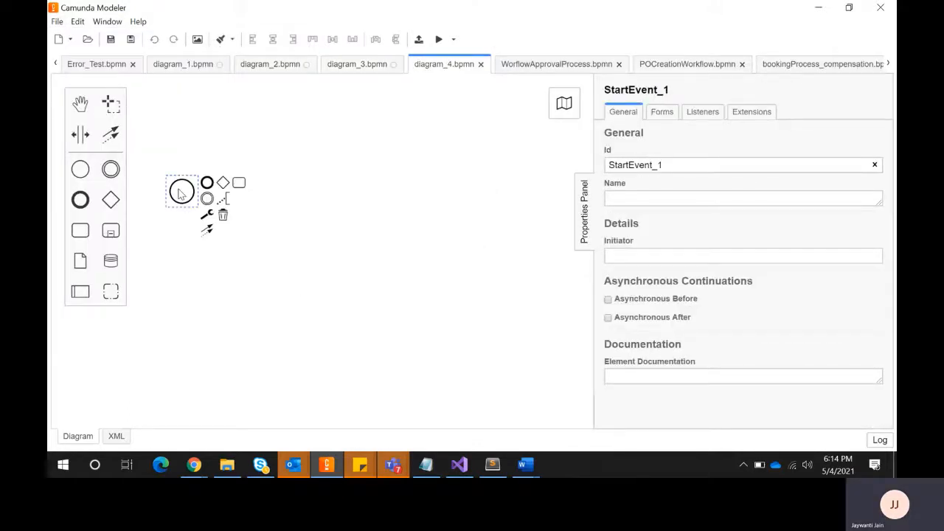
pyautogui.click(223, 183)
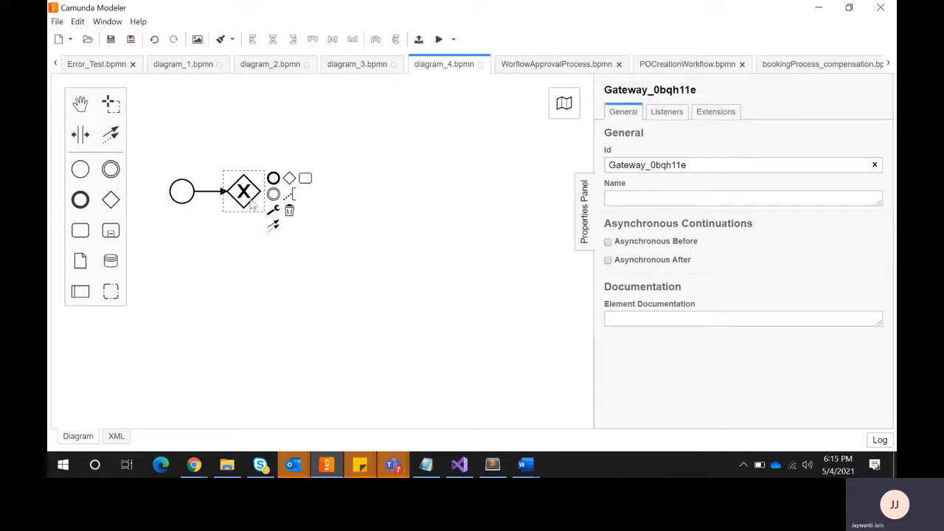
pyautogui.click(276, 212)
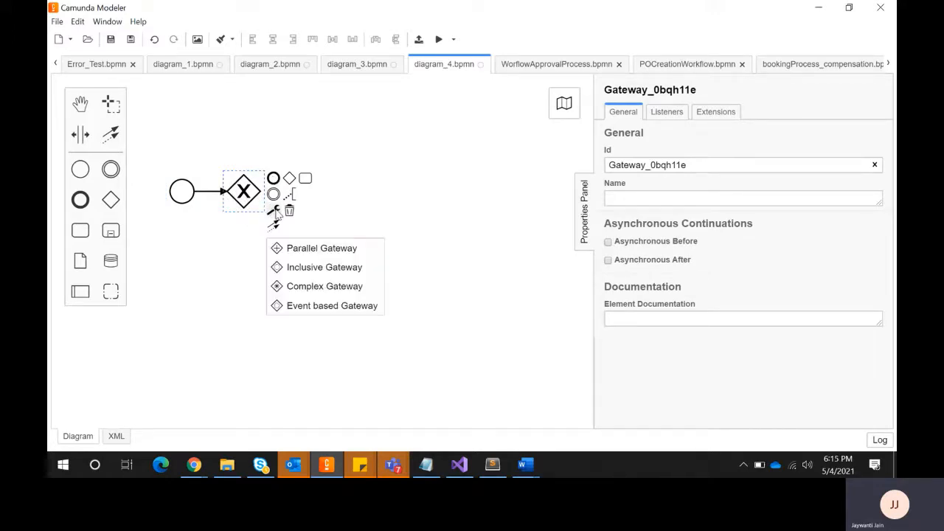
pyautogui.click(300, 268)
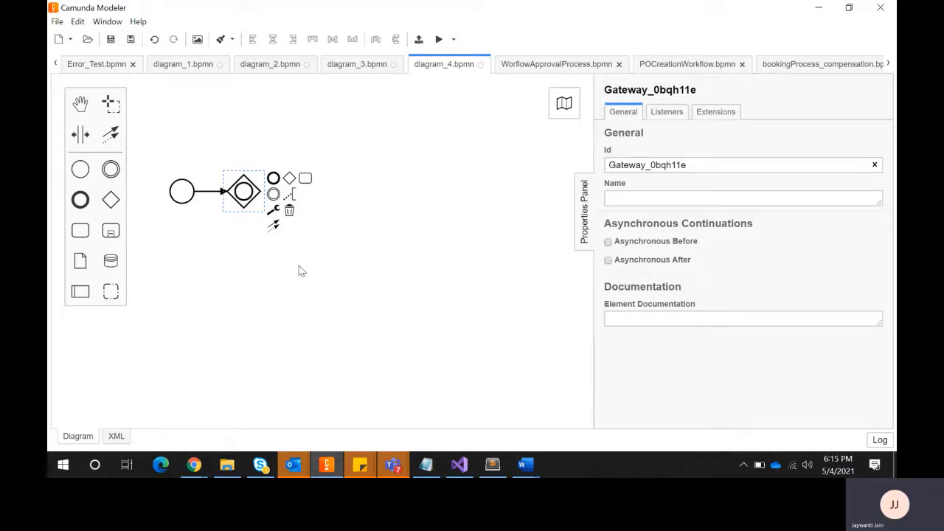
# Append two parallel branch tasks, one above the other, to the inclusive gateway.
pyautogui.click(305, 178)
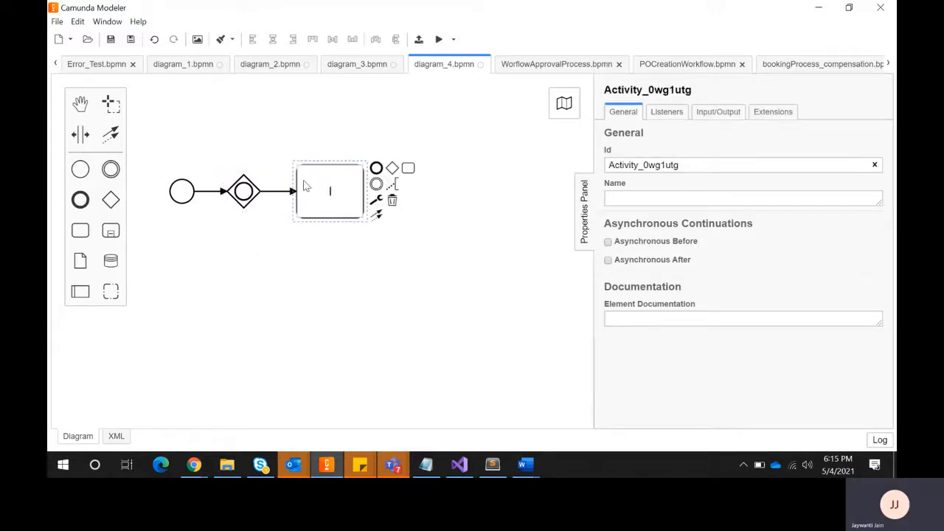
pyautogui.click(258, 193)
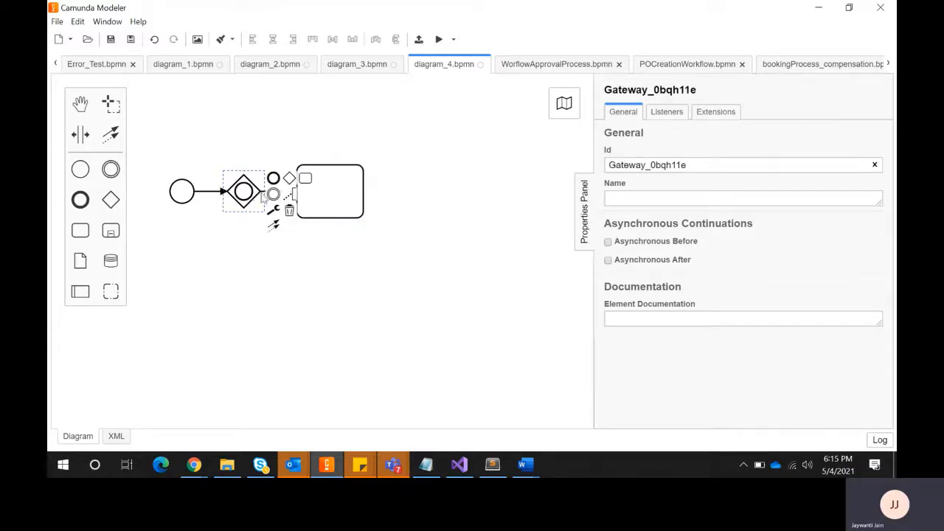
pyautogui.click(305, 180)
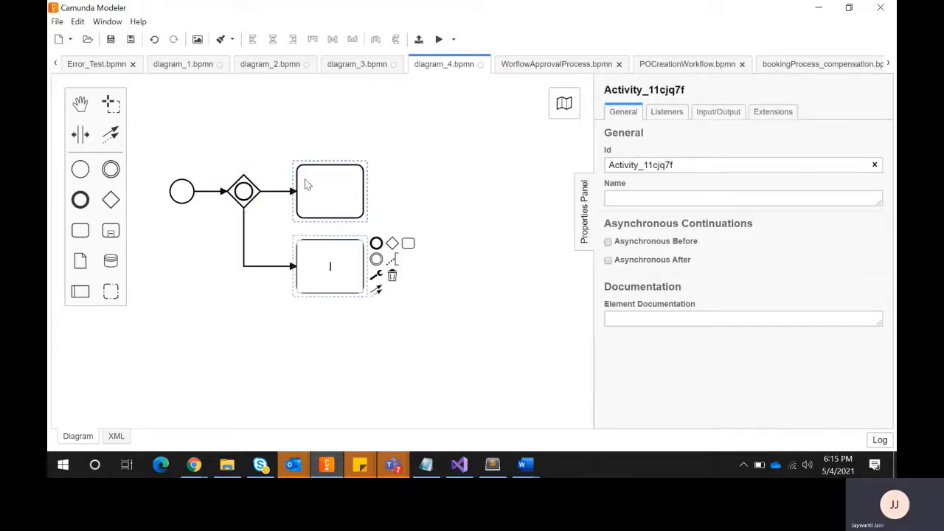
# Append a separate end event to each of the upper and lower tasks.
pyautogui.click(346, 208)
pyautogui.click(376, 201)
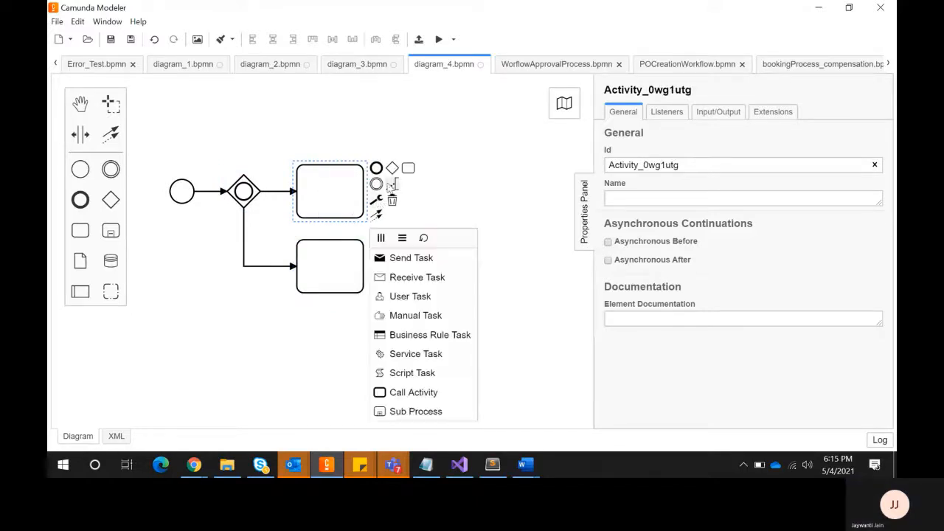
pyautogui.click(376, 168)
pyautogui.click(351, 289)
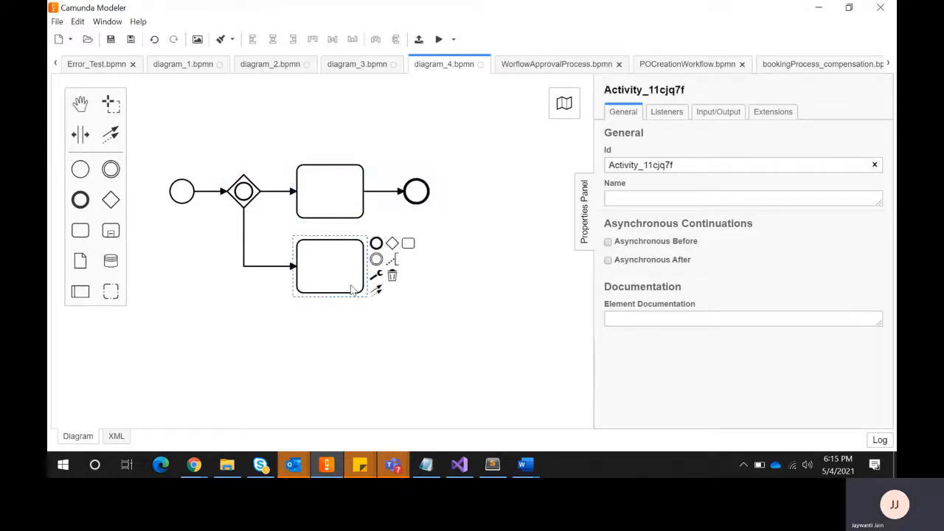
pyautogui.click(376, 245)
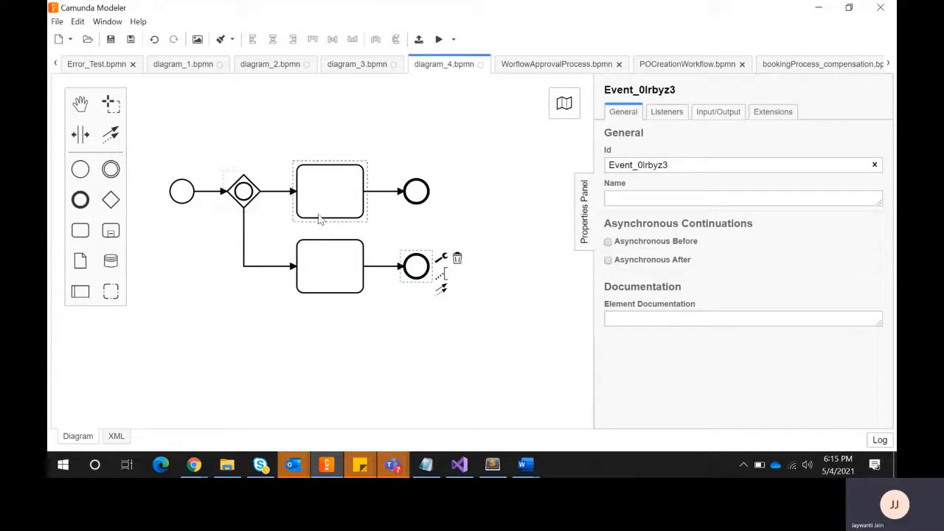
# Give the sequence flow from the gateway to the upper task an Expression condition of ${name == 'xyz'}.
pyautogui.click(275, 191)
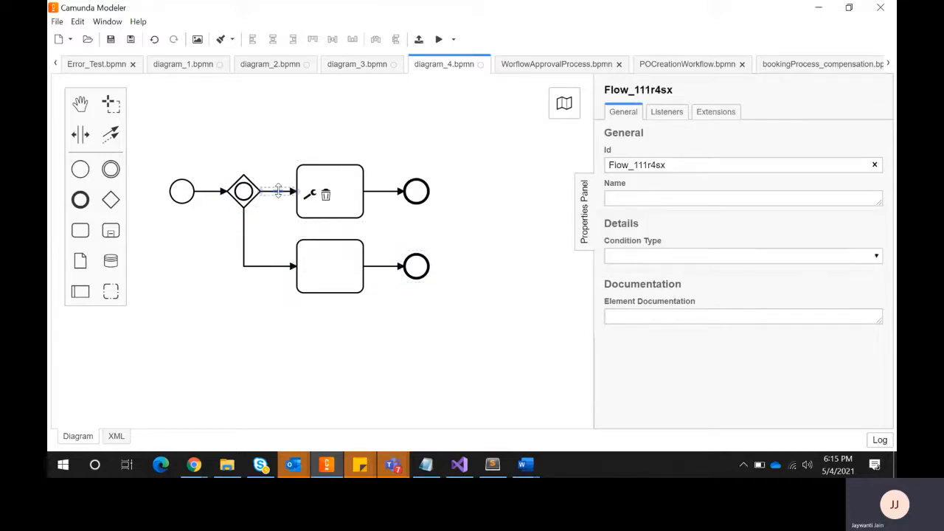
pyautogui.click(623, 257)
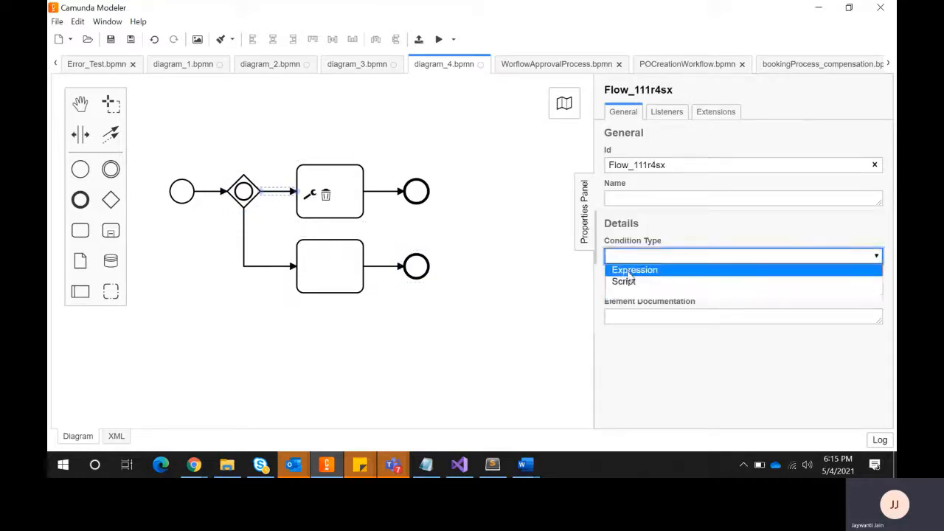
pyautogui.click(628, 271)
pyautogui.click(623, 288)
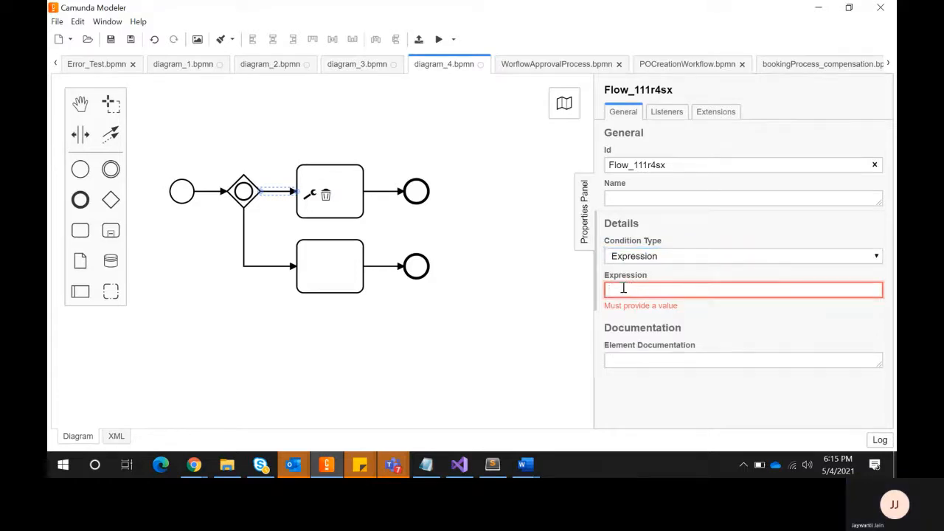
pyautogui.write('${')
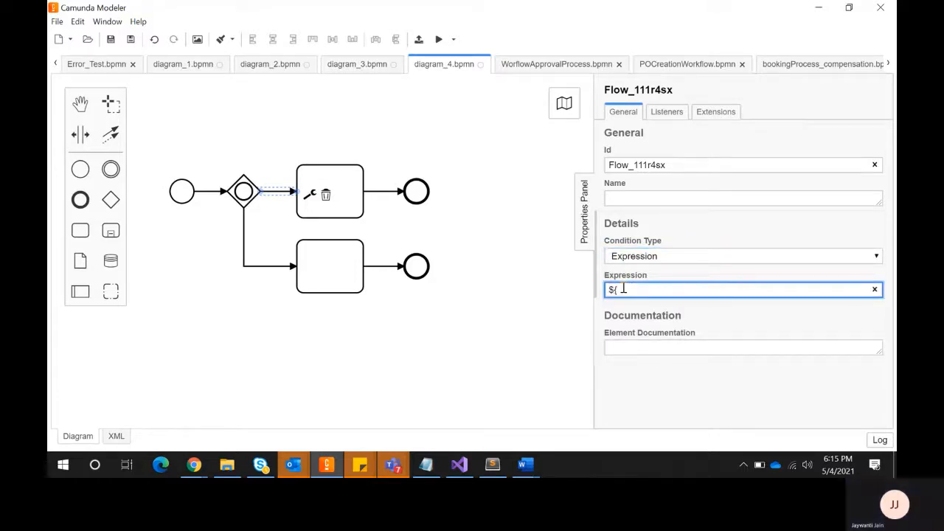
pyautogui.write('rume ')
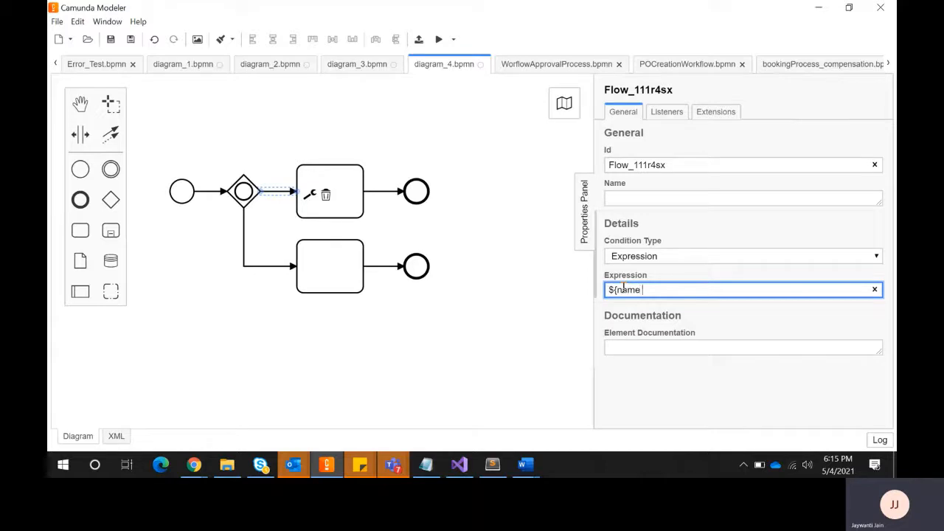
pyautogui.write('== "')
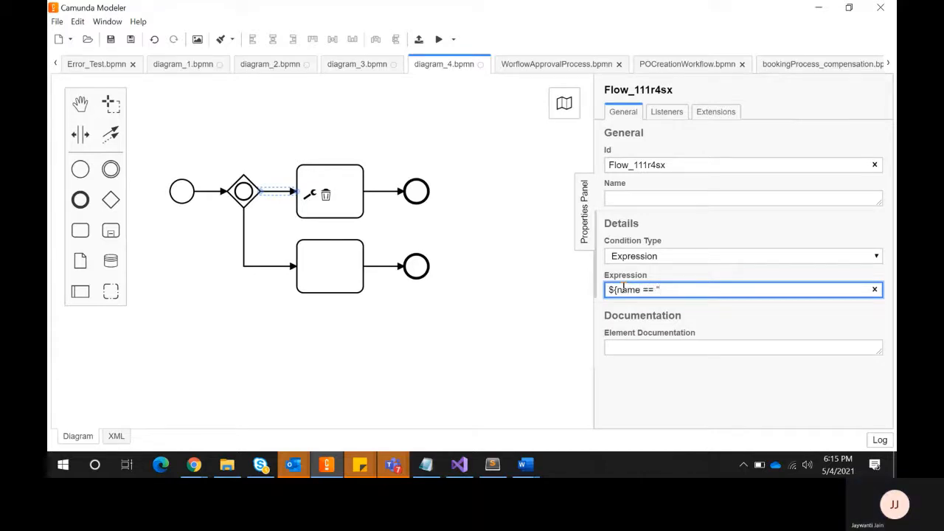
pyautogui.write('xyz"')
pyautogui.click(332, 262)
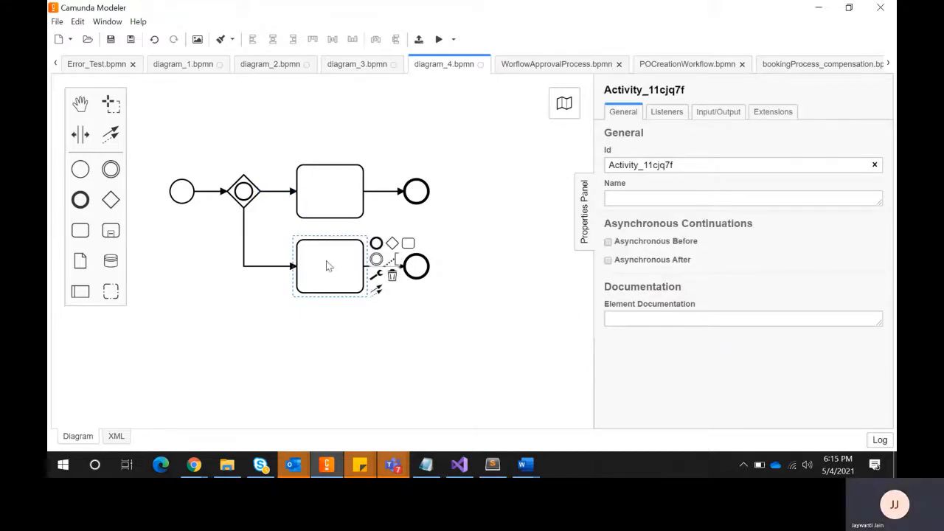
# Give the sequence flow from the gateway to the lower task an Expression condition of ${rollno == 1}.
pyautogui.click(246, 235)
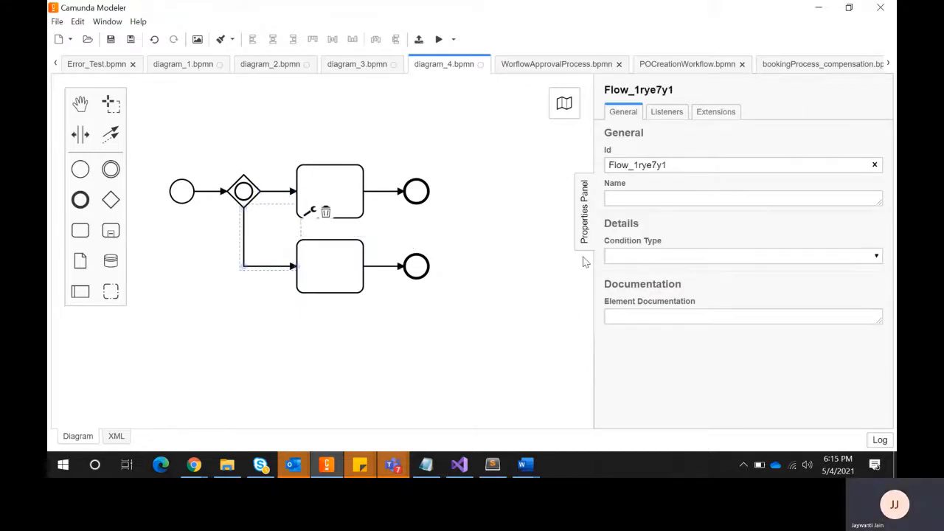
pyautogui.click(621, 258)
pyautogui.click(624, 271)
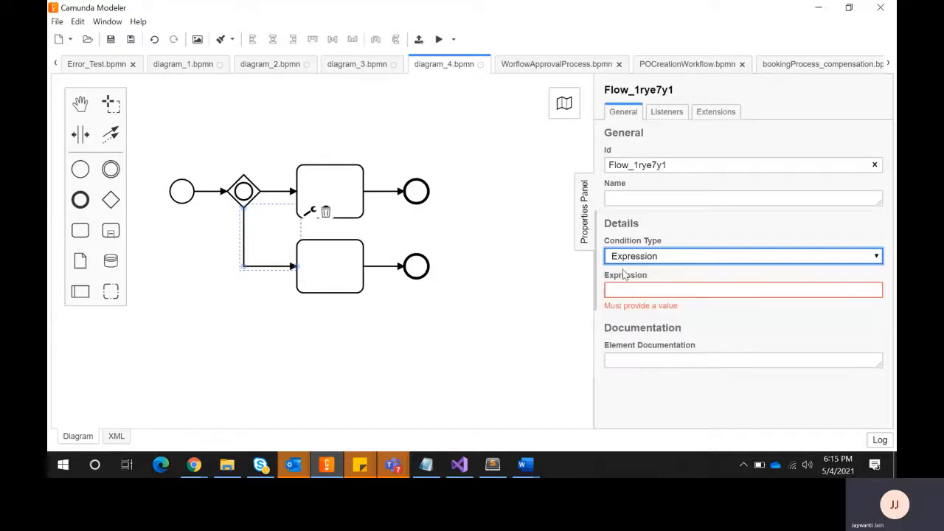
pyautogui.click(622, 291)
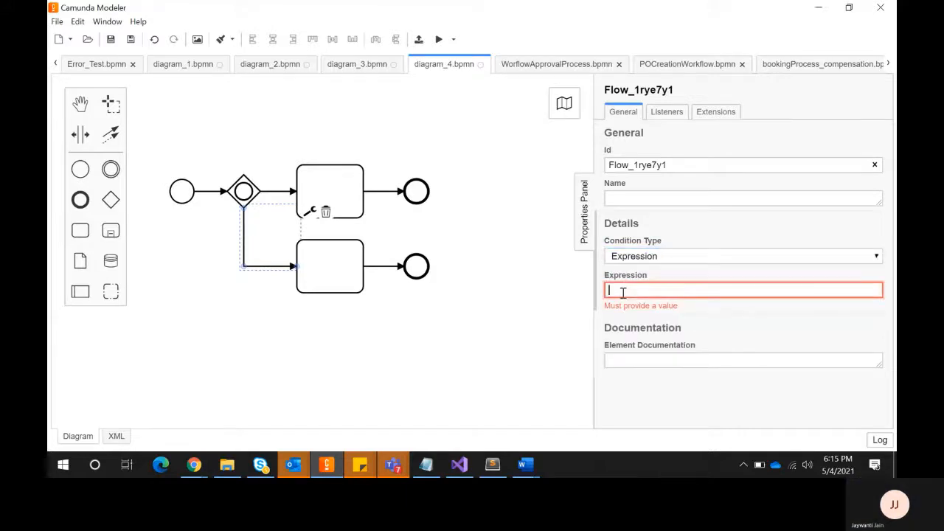
pyautogui.write('${')
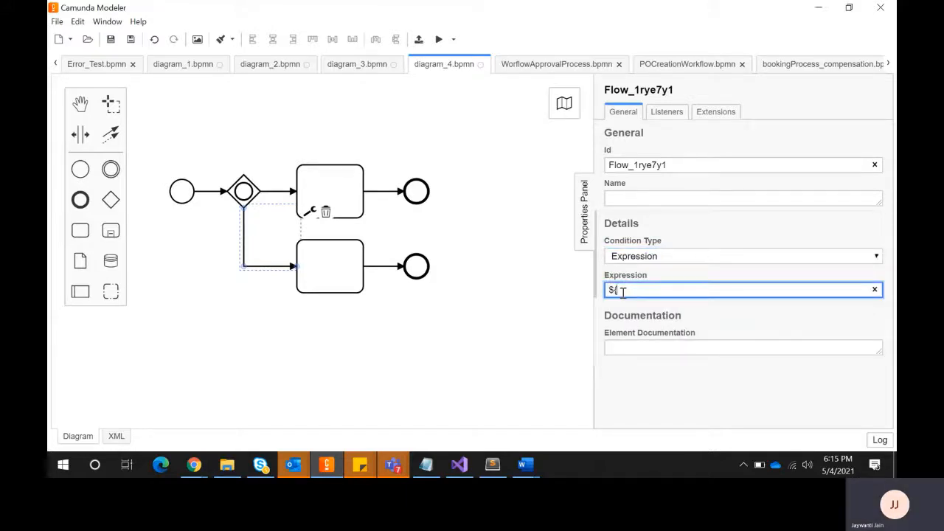
pyautogui.write('rain')
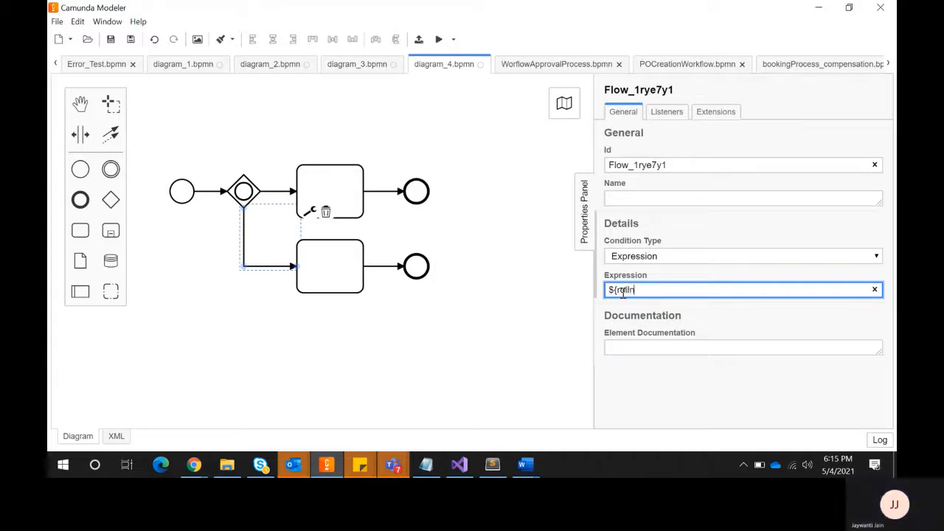
pyautogui.write('o == 1')
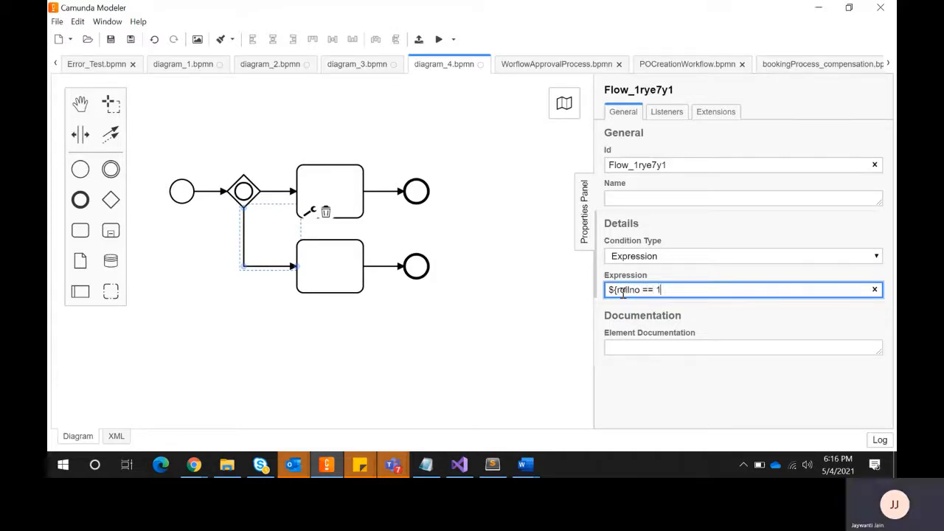
# Review the conditions on both outgoing flows, the task branches and the alternative types offered for the inclusive gateway.
pyautogui.click(272, 193)
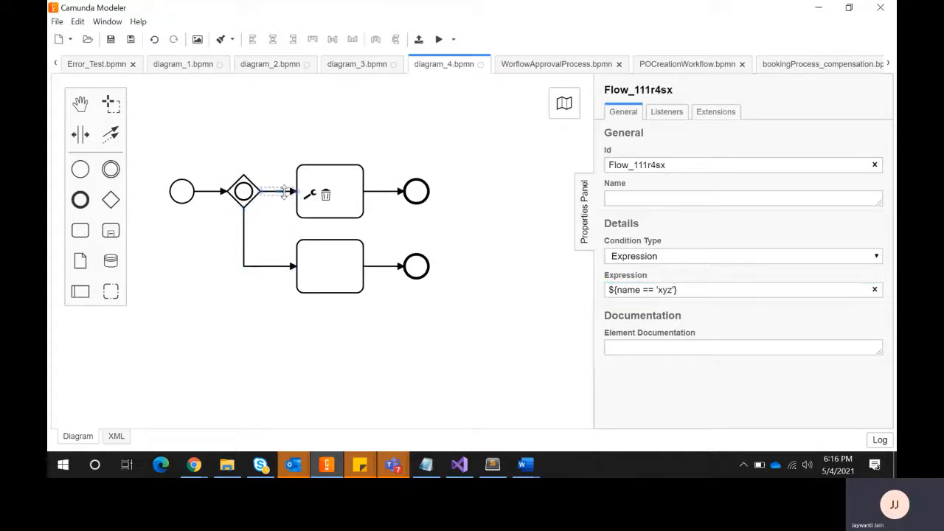
pyautogui.click(255, 265)
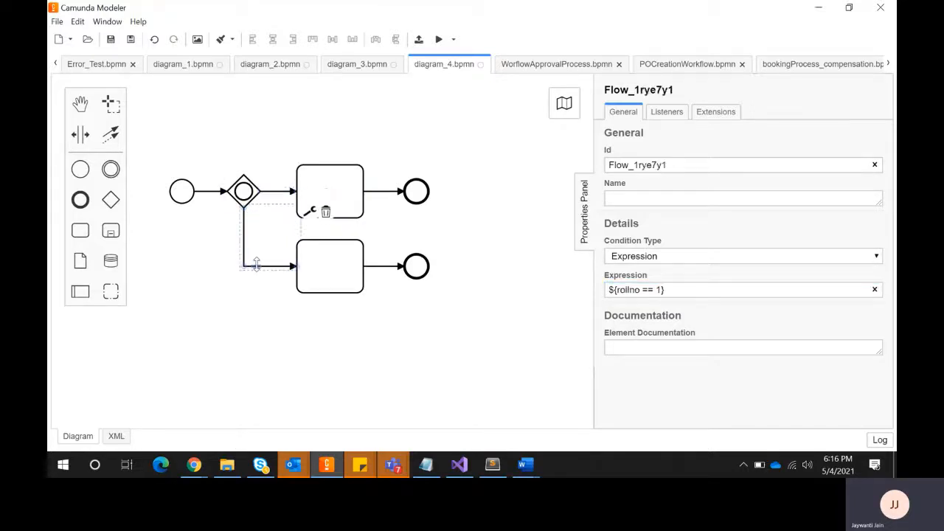
pyautogui.click(327, 263)
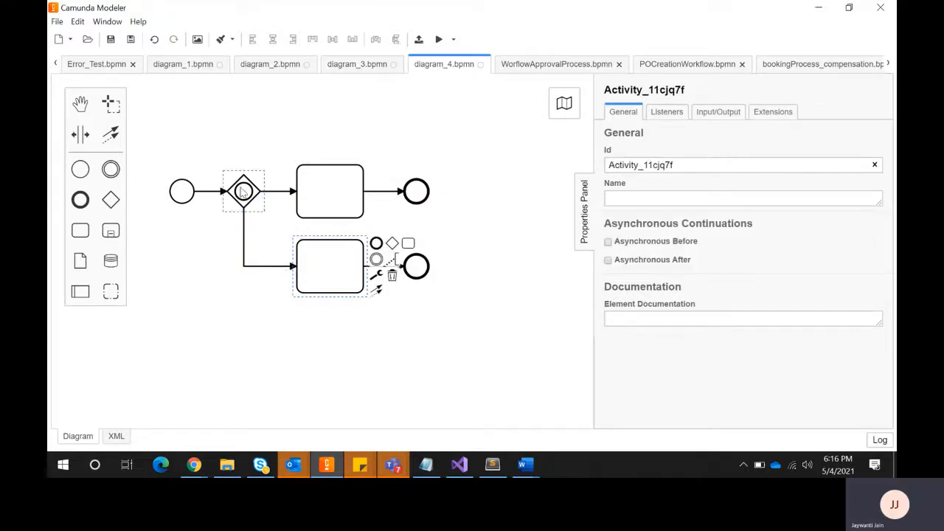
pyautogui.click(242, 191)
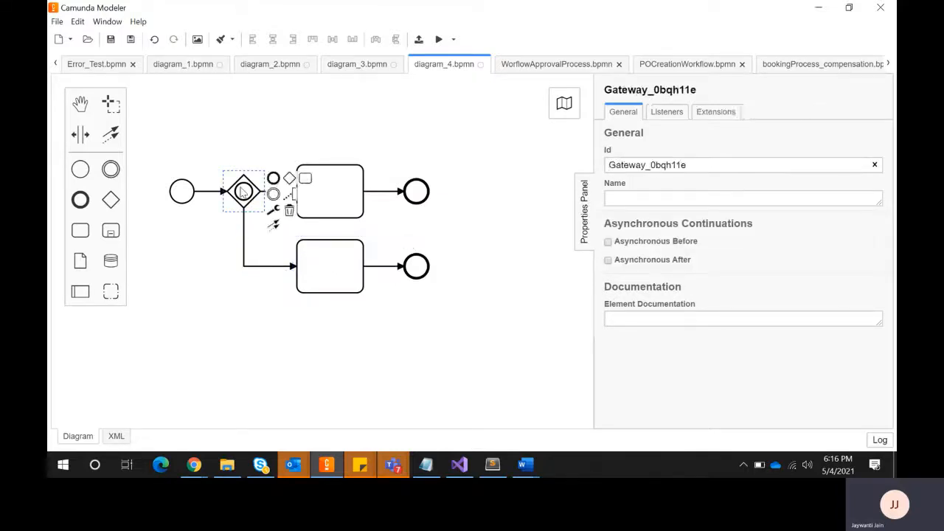
pyautogui.click(341, 291)
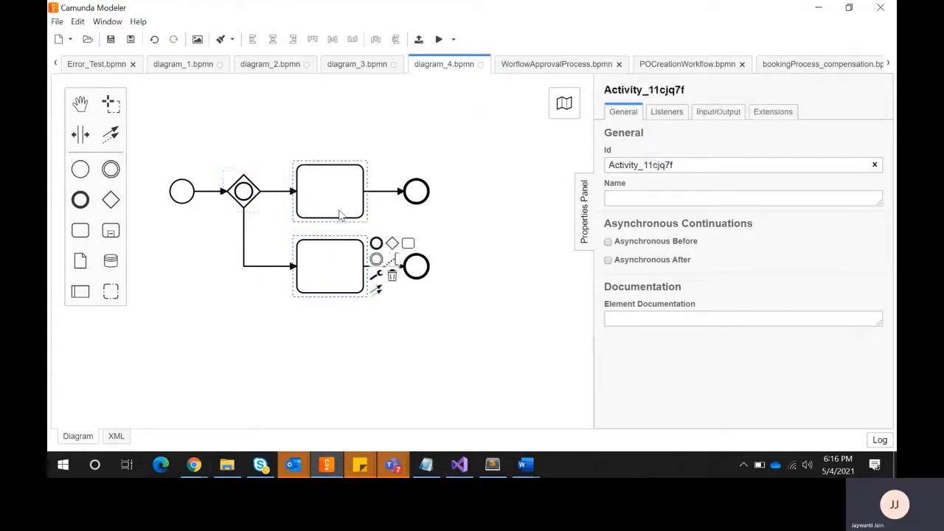
pyautogui.click(340, 212)
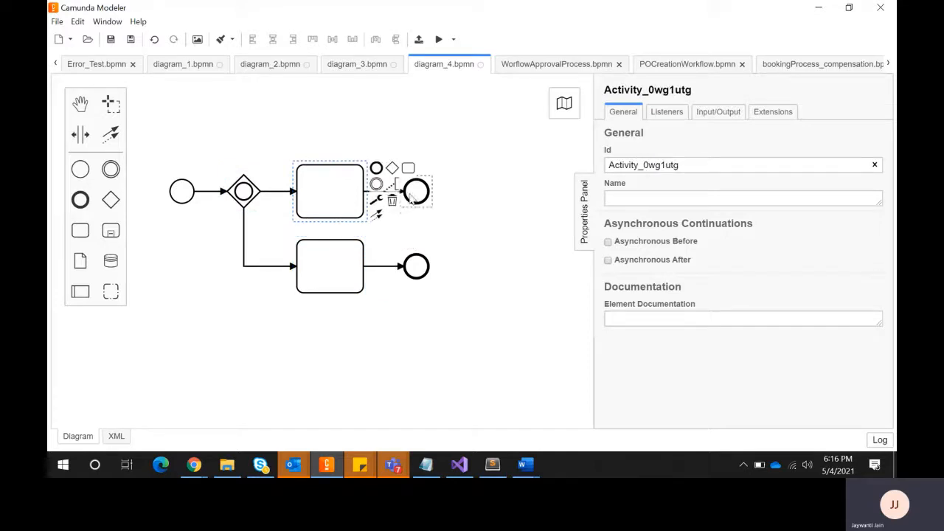
pyautogui.click(317, 270)
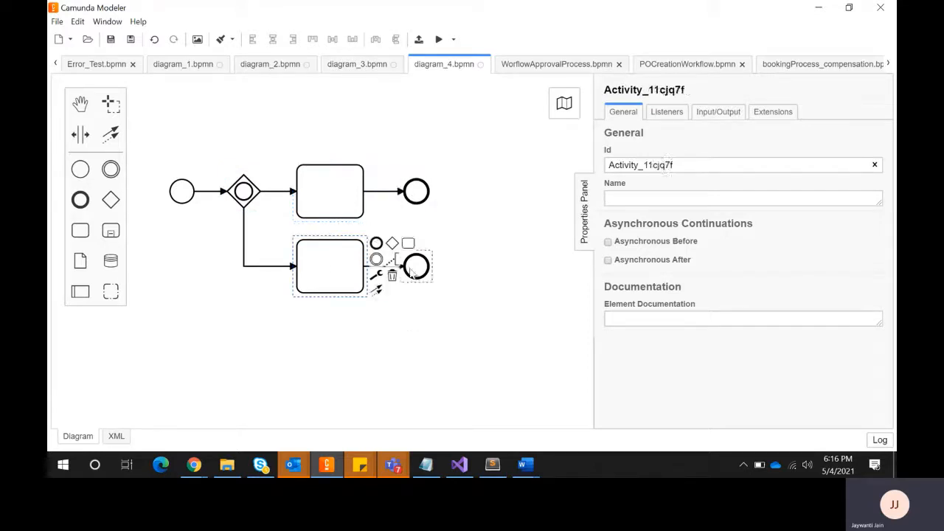
pyautogui.click(242, 198)
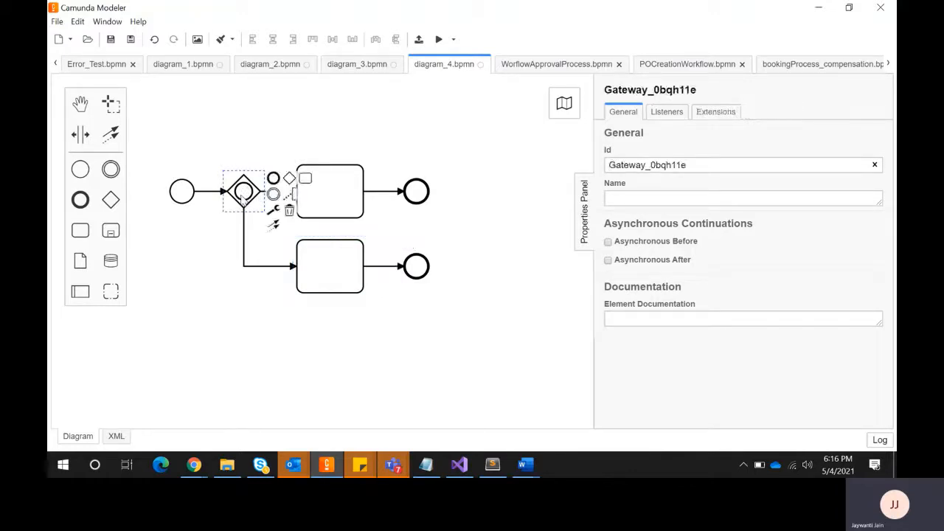
pyautogui.click(272, 210)
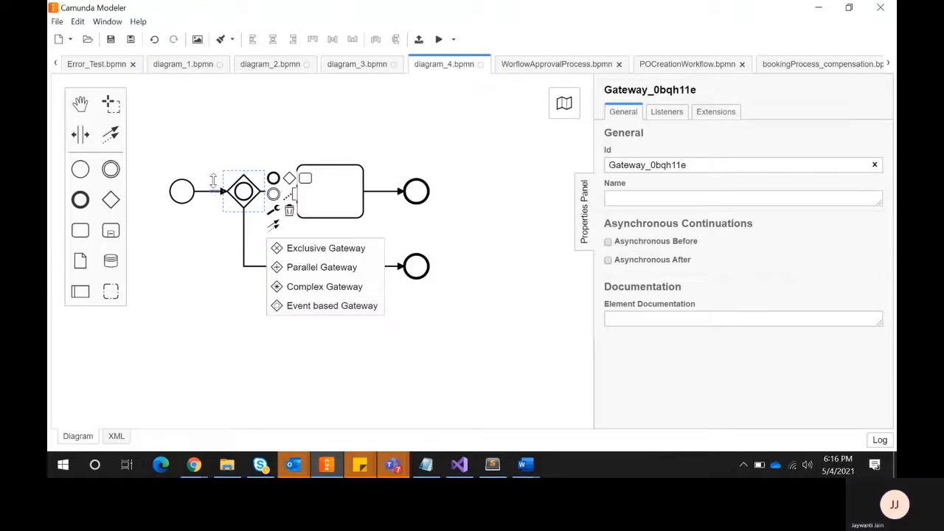
pyautogui.click(221, 120)
# Create another new BPMN diagram and append an Event based Gateway to its start event.
pyautogui.click(57, 22)
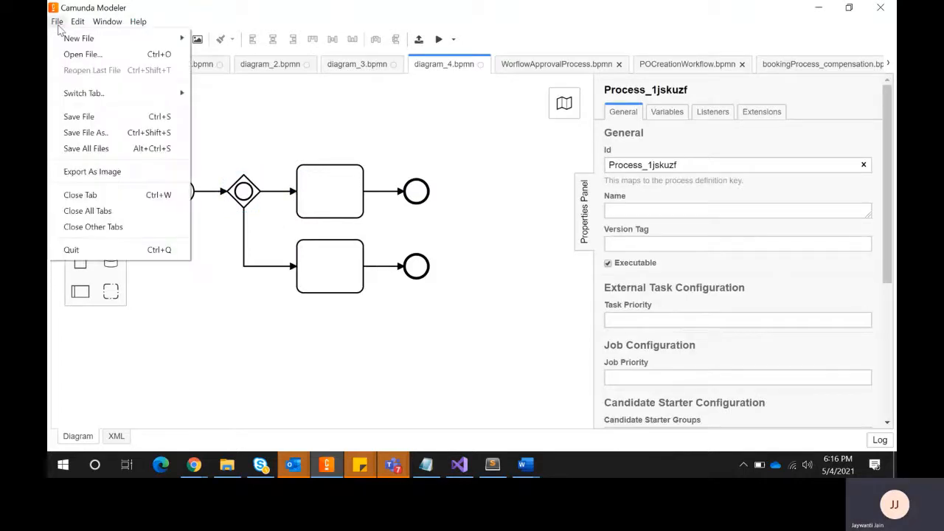
pyautogui.moveTo(70, 39)
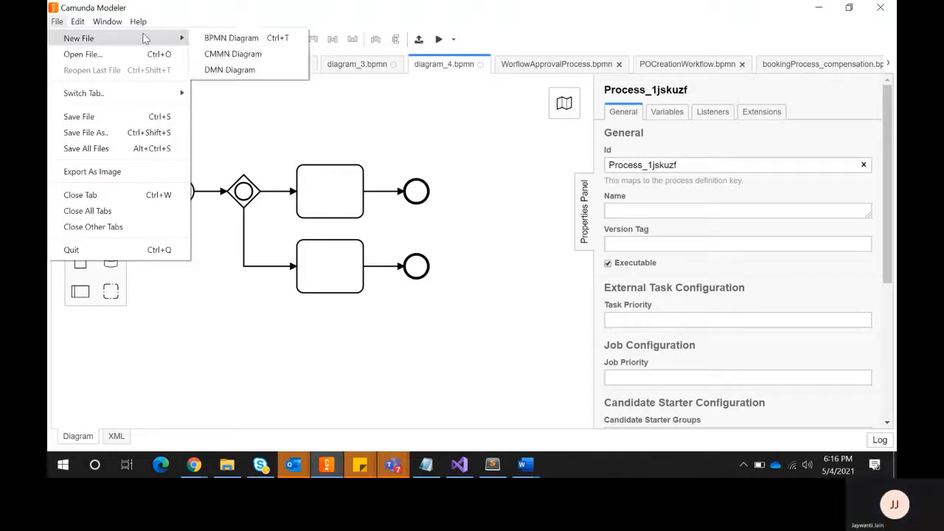
pyautogui.click(210, 37)
pyautogui.click(181, 194)
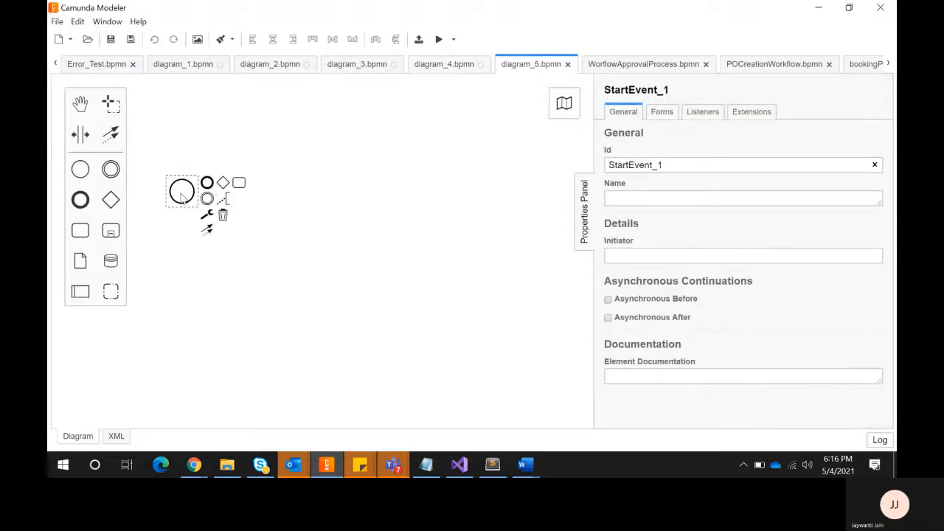
pyautogui.click(224, 183)
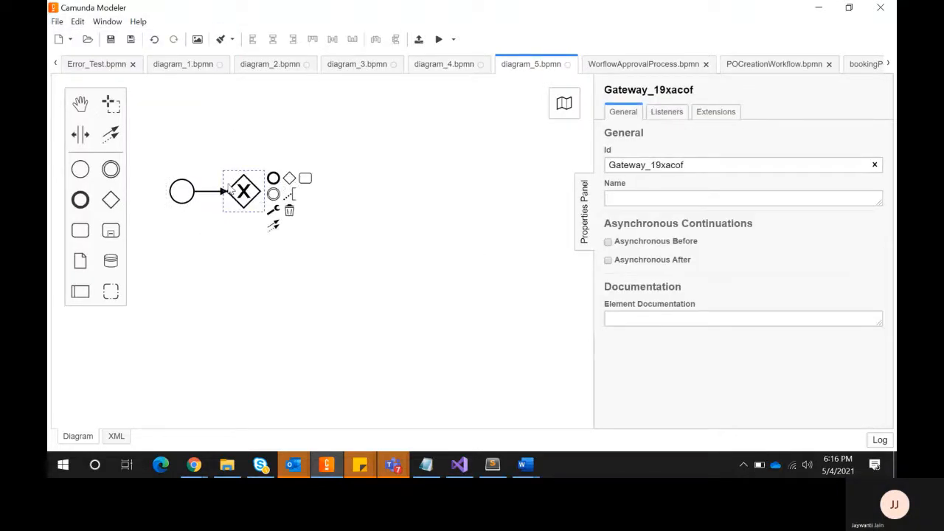
pyautogui.click(274, 212)
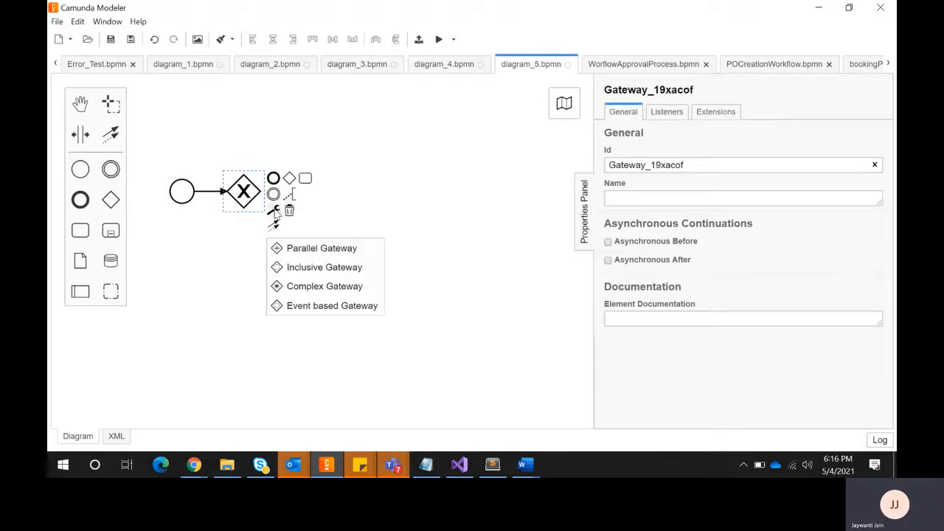
pyautogui.click(302, 306)
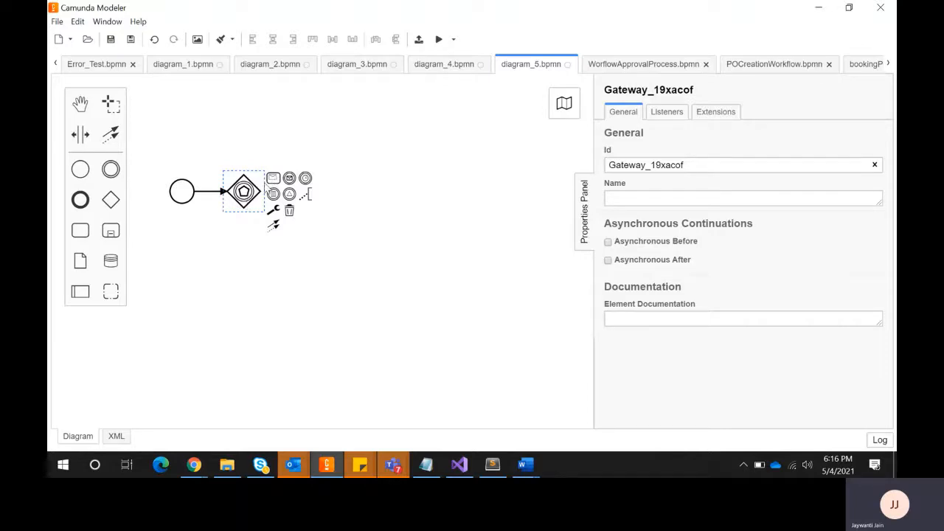
# Append a message intermediate catch event and a timer intermediate catch event to the event-based gateway.
pyautogui.click(289, 178)
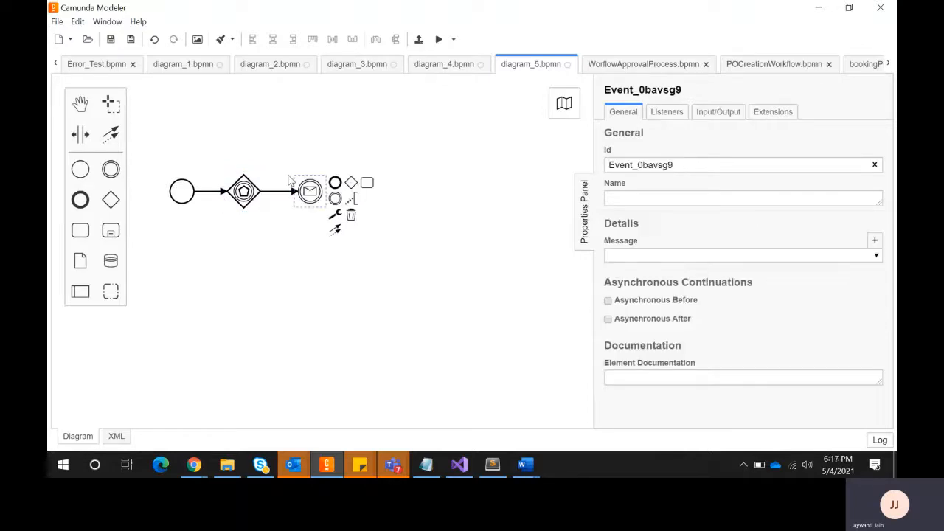
pyautogui.hotkey('ctrl', 'z')
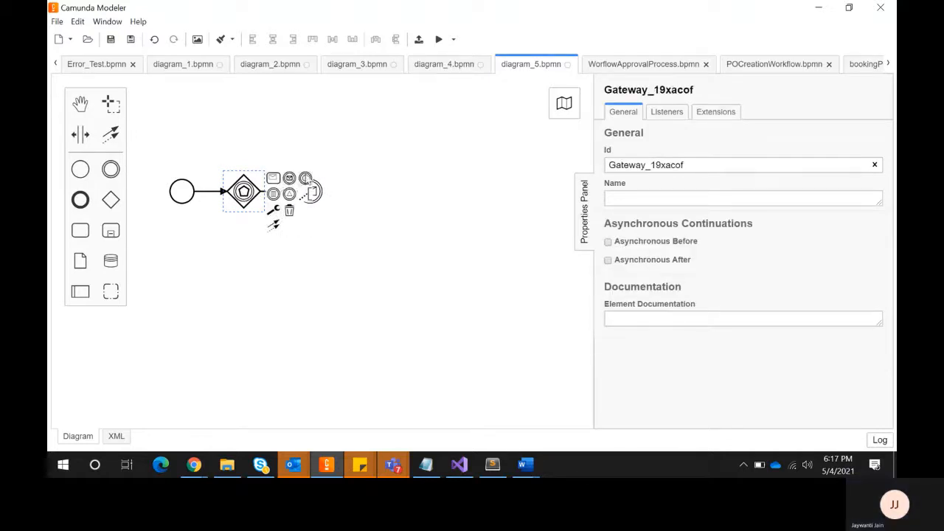
pyautogui.click(306, 178)
# Append an end event to both the message catch event and the timer catch event.
pyautogui.click(310, 191)
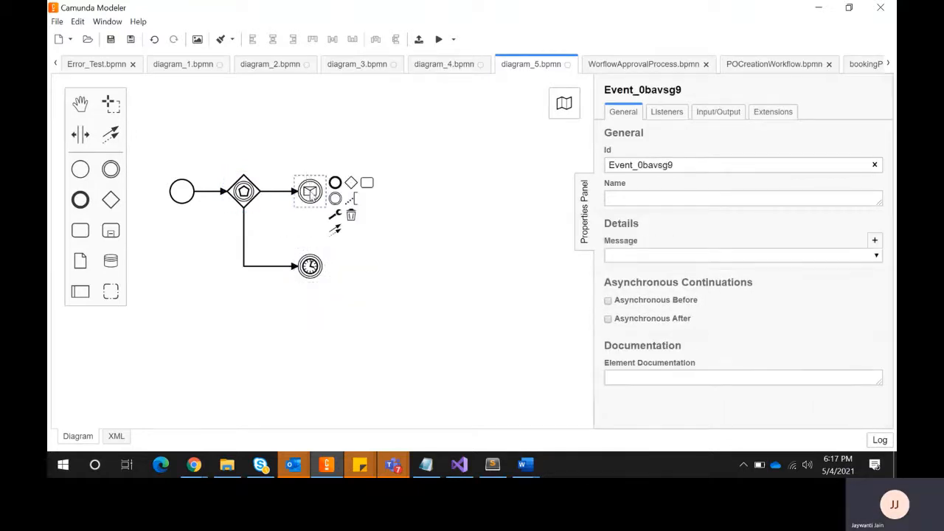
pyautogui.click(334, 183)
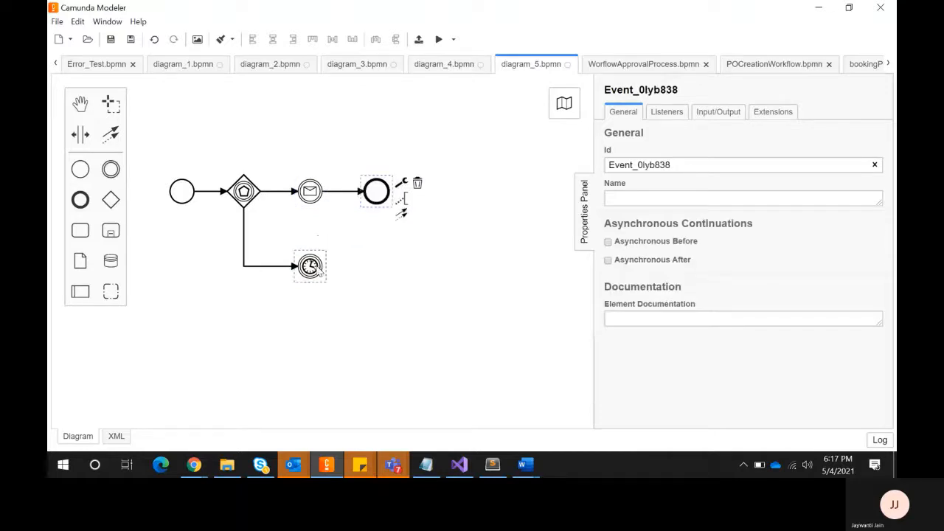
pyautogui.click(310, 264)
pyautogui.click(335, 259)
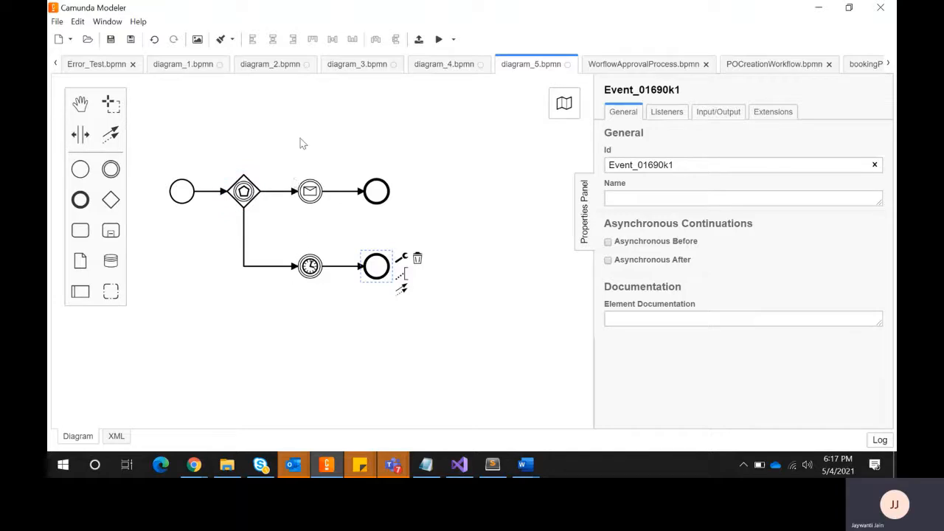
# Set the timer catch event's definition type to Duration with the timer definition R05m.
pyautogui.click(310, 265)
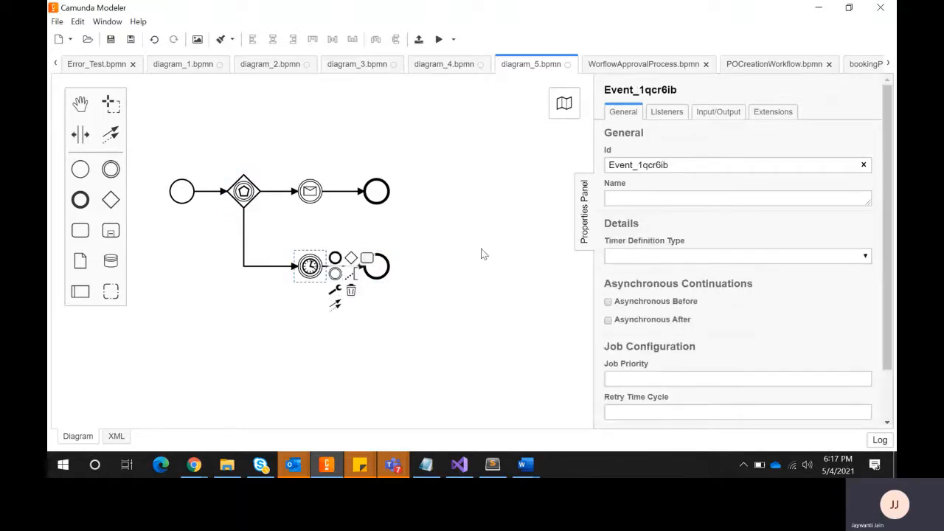
pyautogui.click(655, 255)
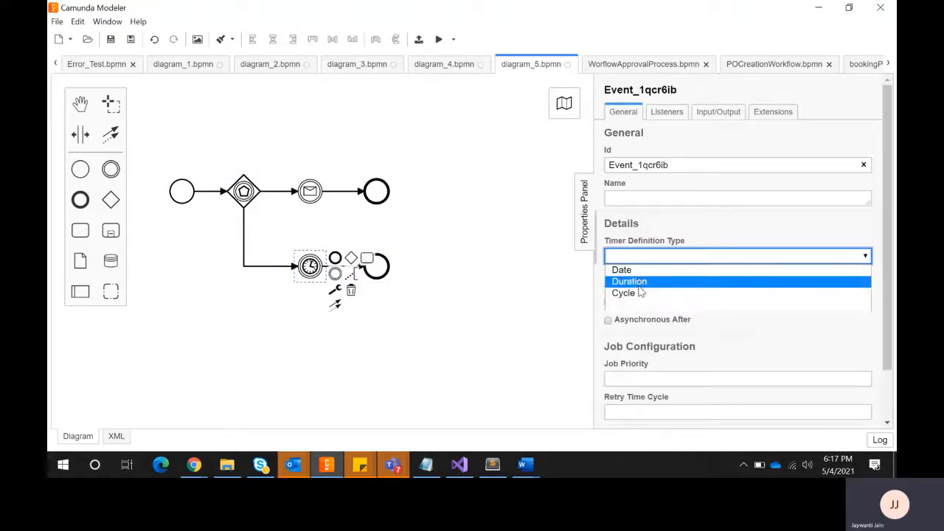
pyautogui.click(639, 284)
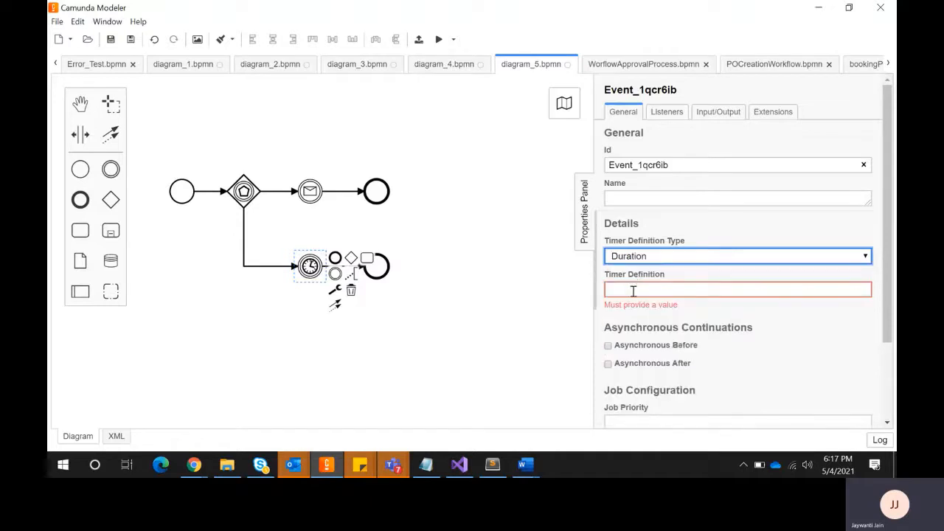
pyautogui.click(633, 291)
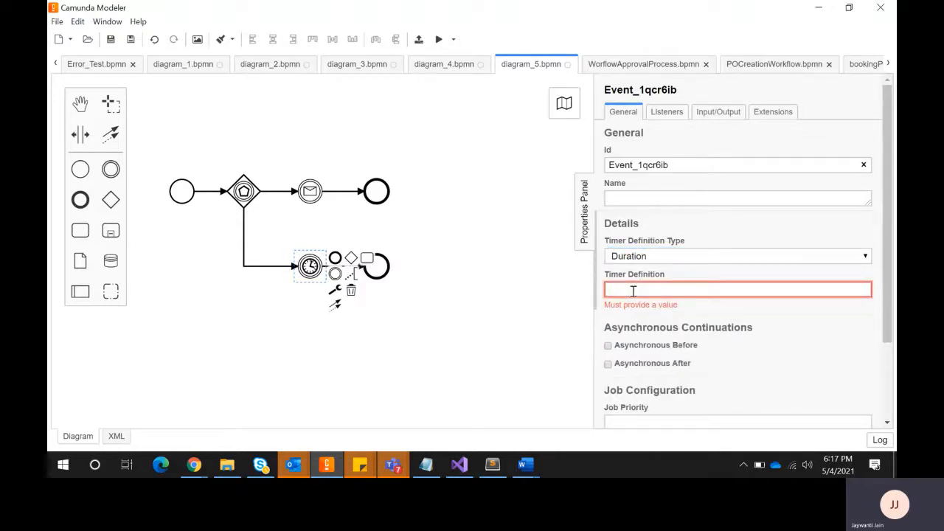
pyautogui.write('R05m')
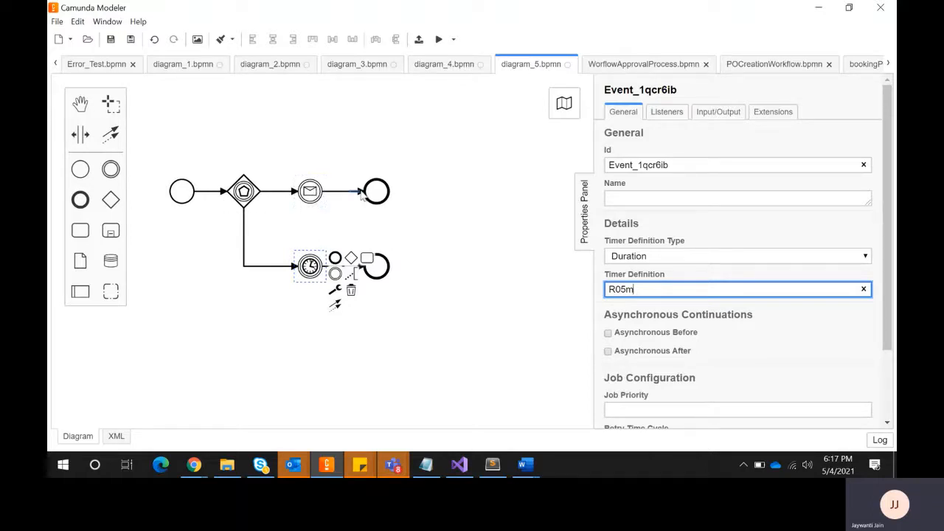
# Try changing the event-based gateway to an Inclusive Gateway and back to an Event based Gateway.
pyautogui.click(244, 193)
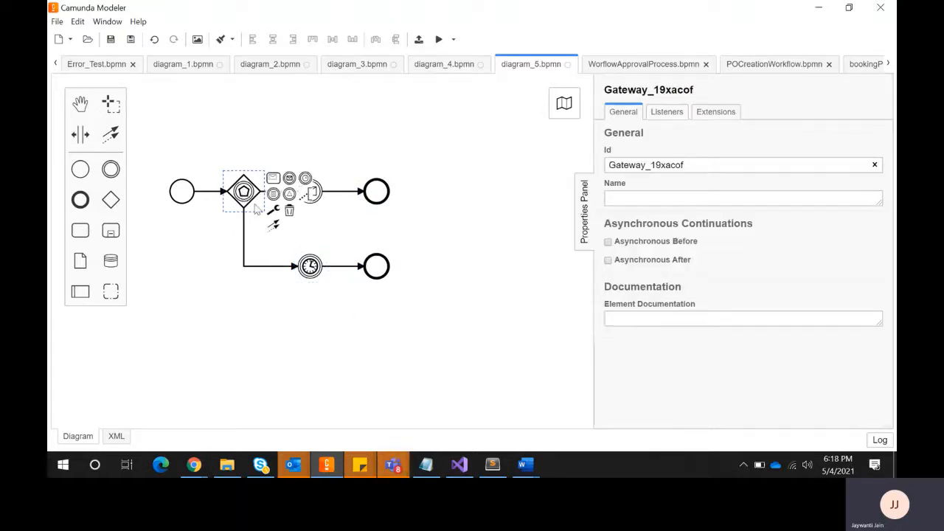
pyautogui.click(273, 211)
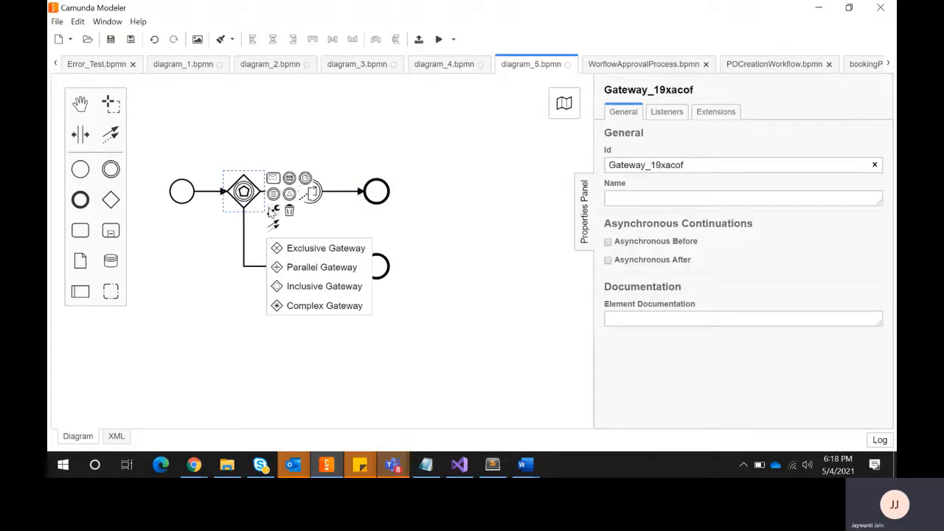
pyautogui.click(298, 288)
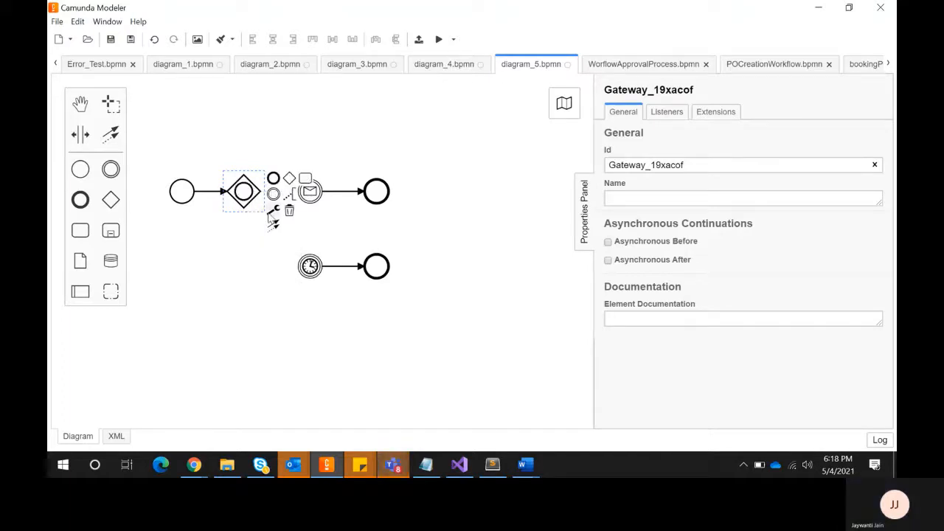
pyautogui.click(273, 211)
pyautogui.click(301, 307)
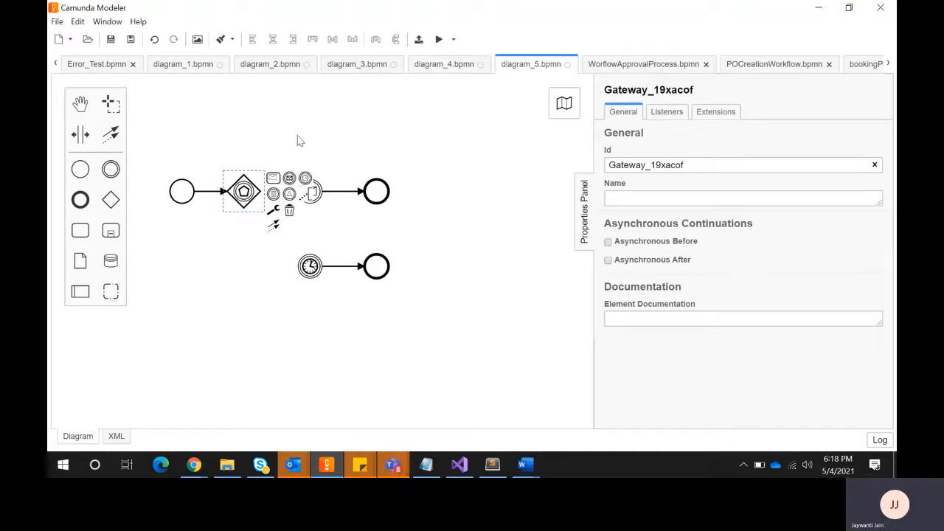
# Undo the gateway type changes to restore its flows to the message and timer events.
pyautogui.moveTo(296, 136); pyautogui.dragTo(309, 152)
pyautogui.click(308, 156)
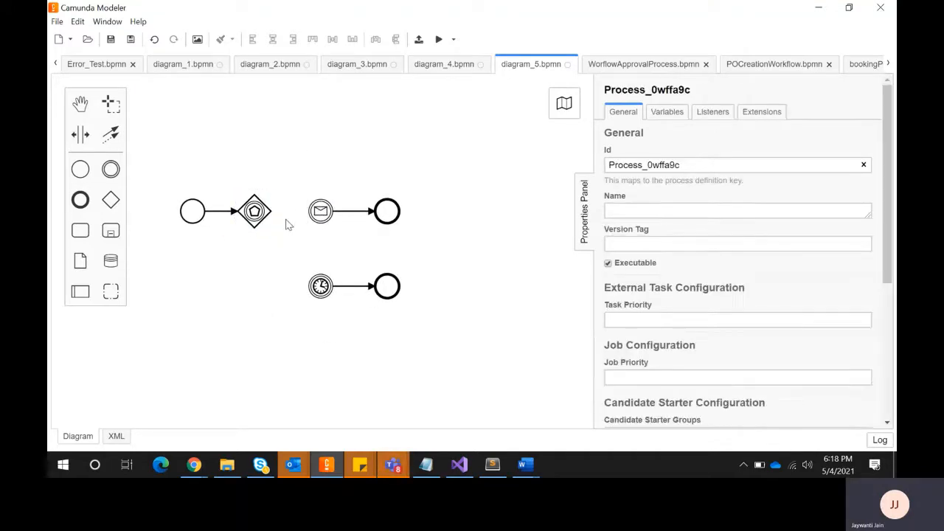
pyautogui.hotkey('ctrl', 'z')
pyautogui.hotkey('ctrl', 'z')
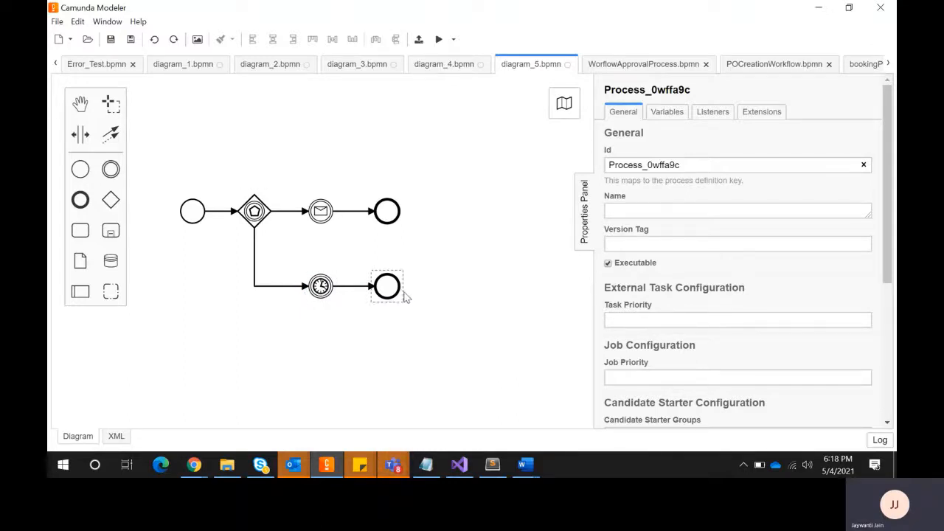
# Review the event-based gateway and its timer event, and compare the gateway examples across diagram_1.bpmn to diagram_5.bpmn.
pyautogui.click(255, 213)
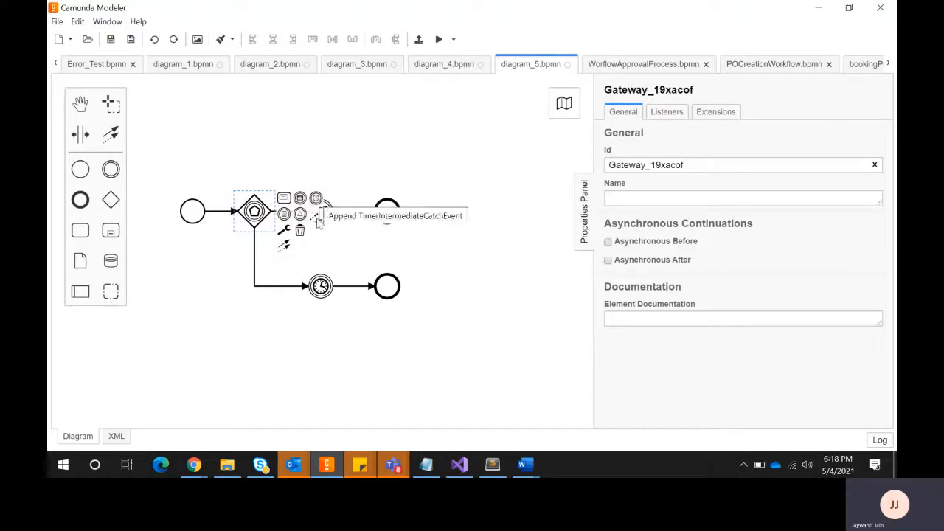
pyautogui.click(322, 289)
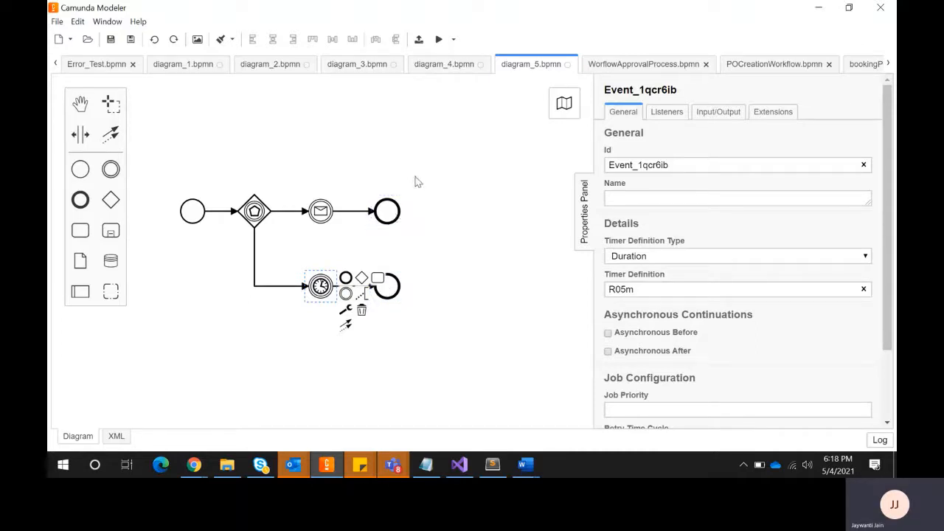
pyautogui.click(443, 66)
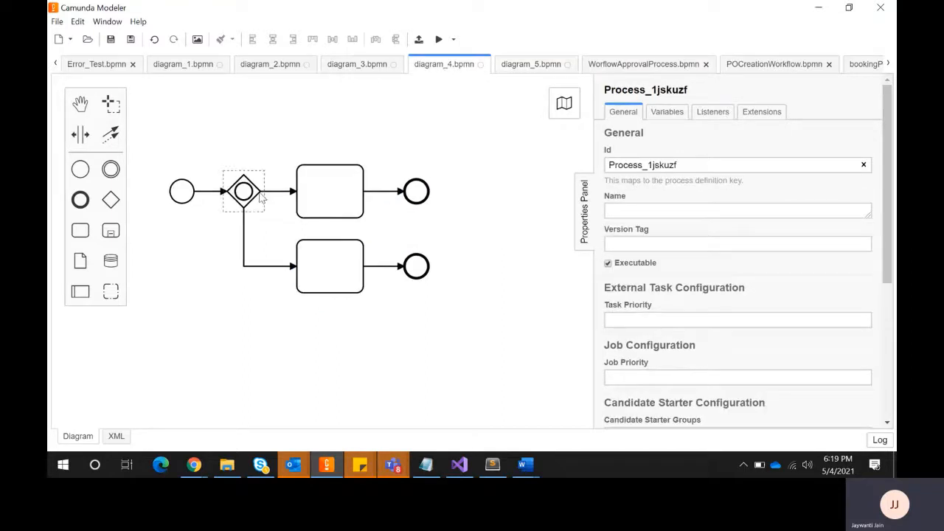
pyautogui.click(525, 66)
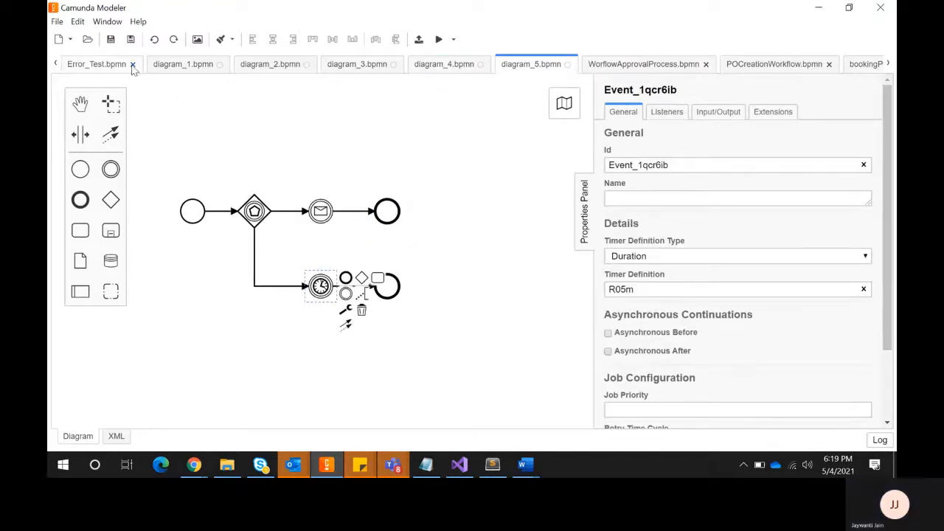
pyautogui.click(177, 64)
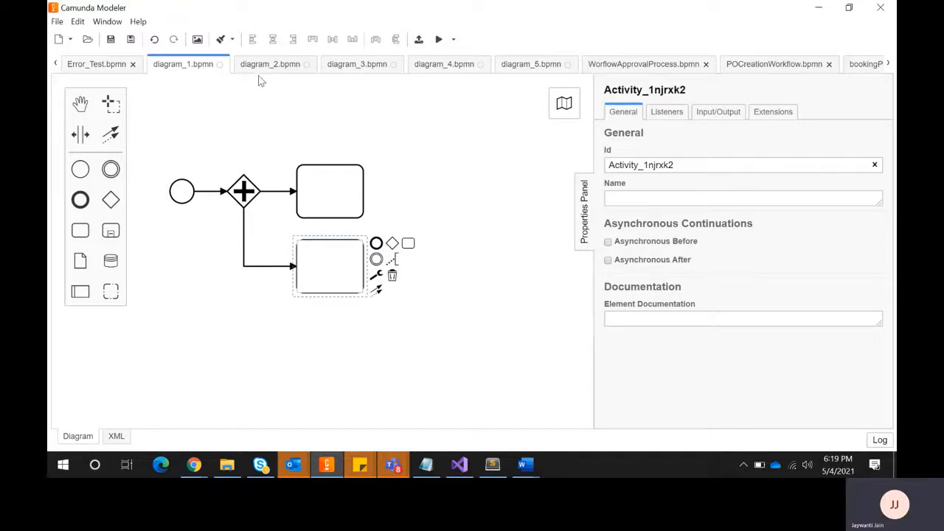
pyautogui.click(280, 64)
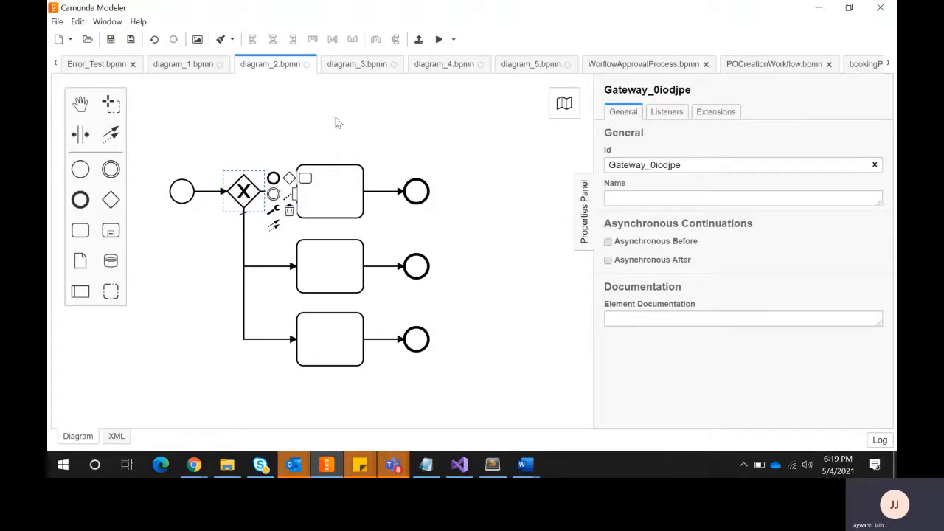
pyautogui.click(359, 67)
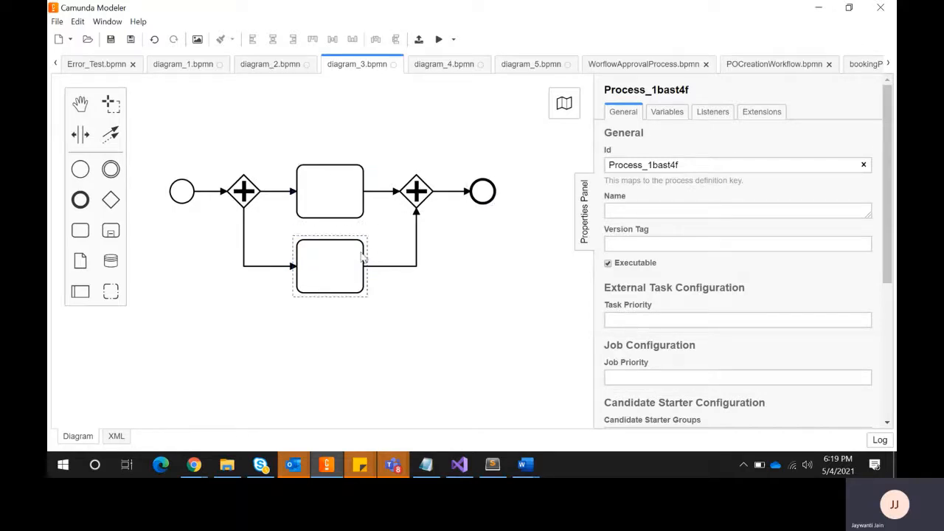
pyautogui.click(418, 195)
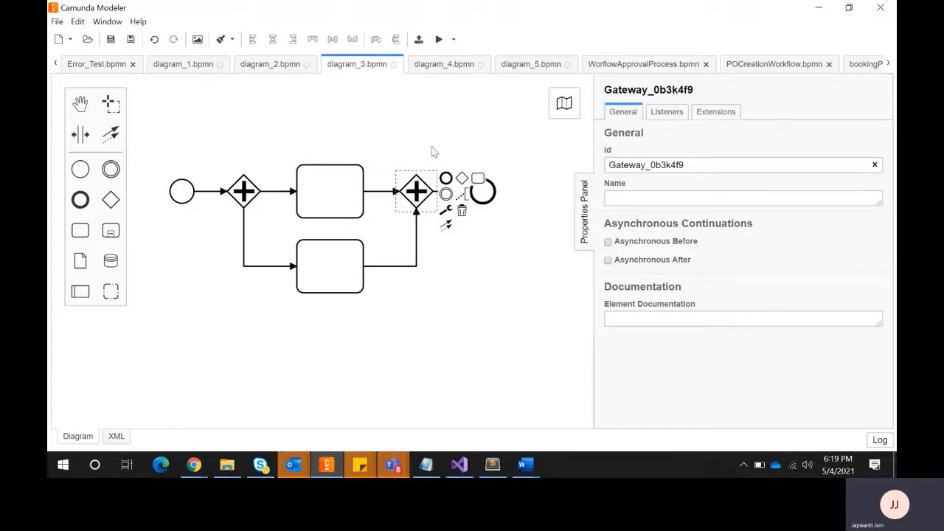
pyautogui.click(445, 65)
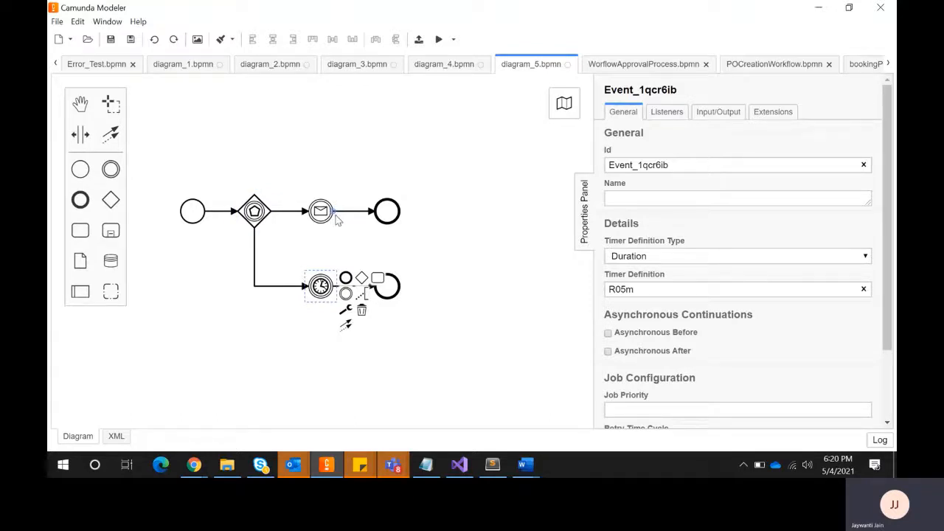
pyautogui.moveTo(389, 466)
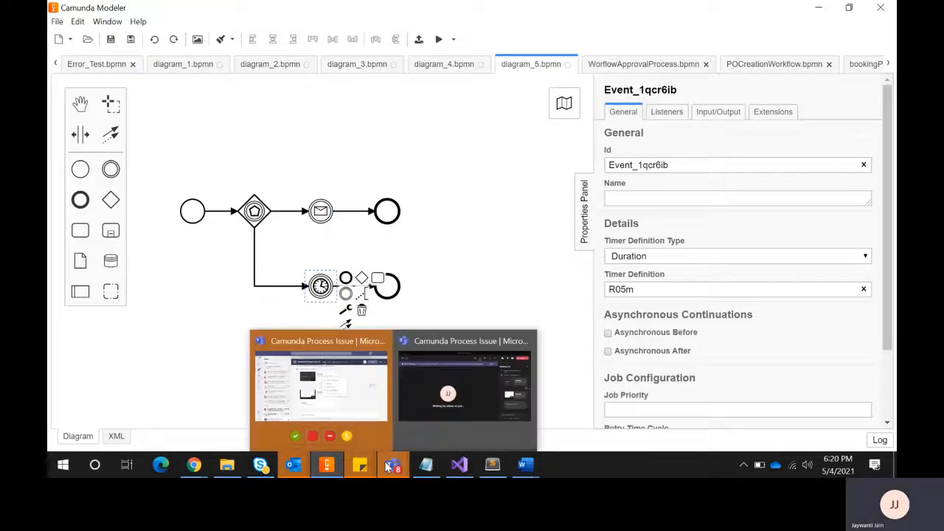